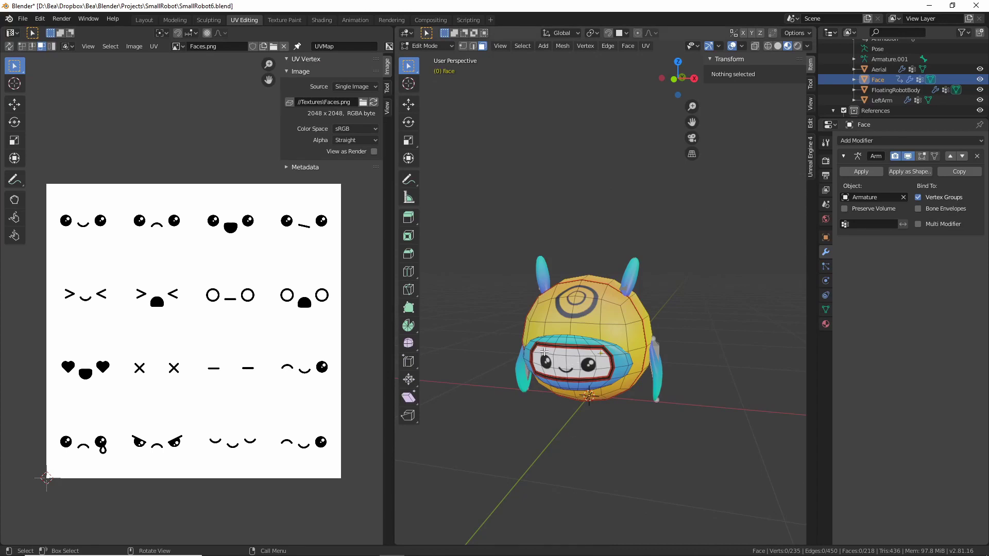
Select a UV face near the first expression on the Faces.png sheet and extend the selection to its linked faces
{"action": "left_click", "coordinate": [54, 210]}
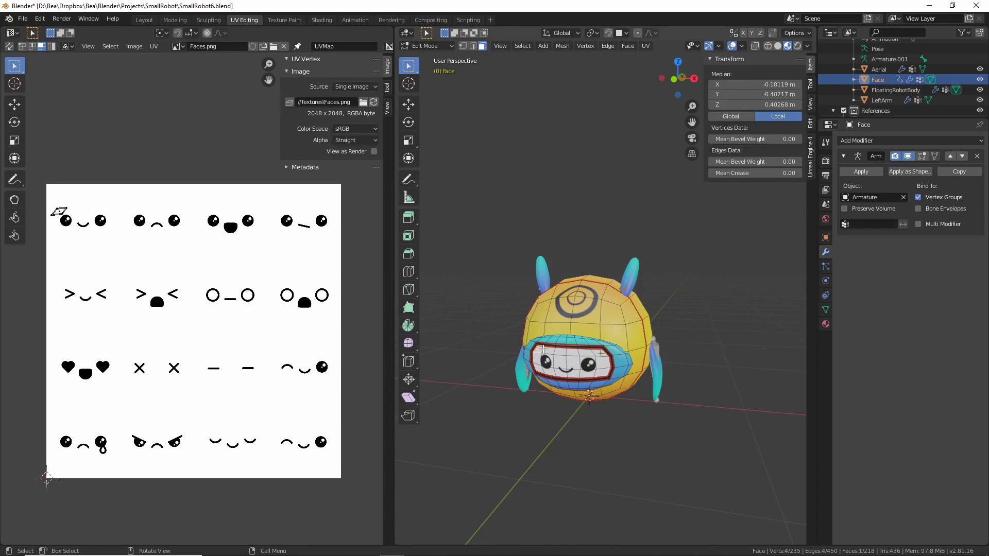
{"action": "key", "text": "ctrl+l"}
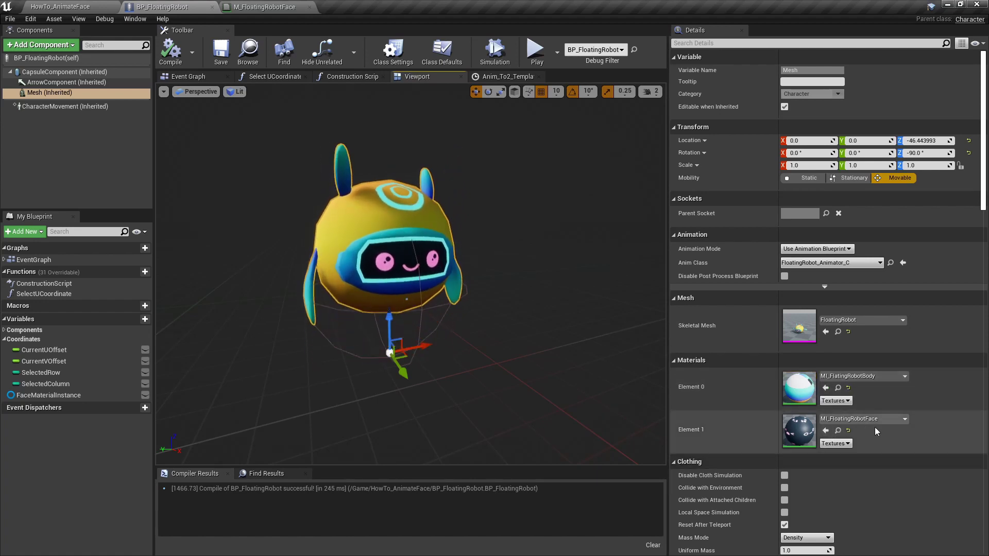
In Unreal Editor, locate the robot mesh's face material instance among the project assets and open the M_FloatingRobotFace material
{"action": "left_click", "coordinate": [838, 431]}
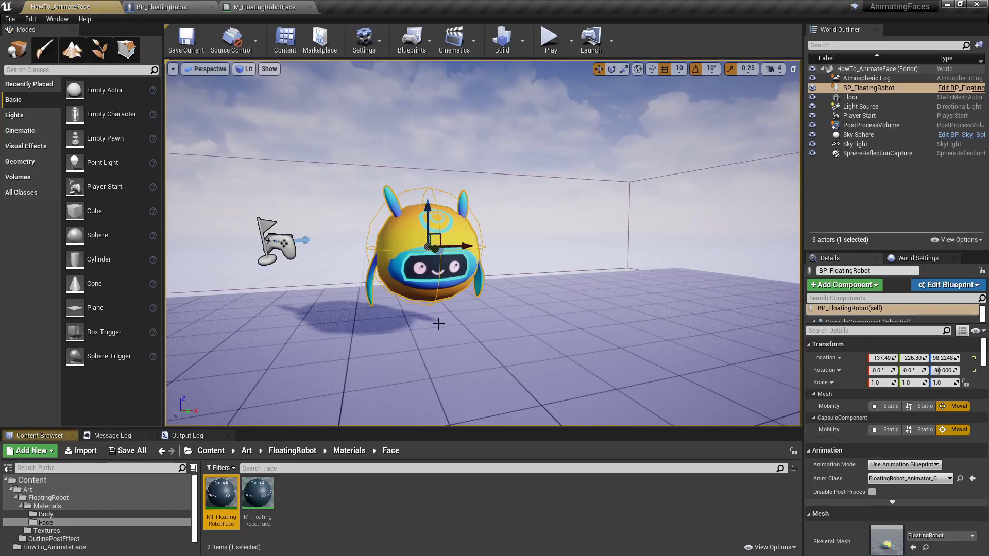
{"action": "double_click", "coordinate": [258, 494]}
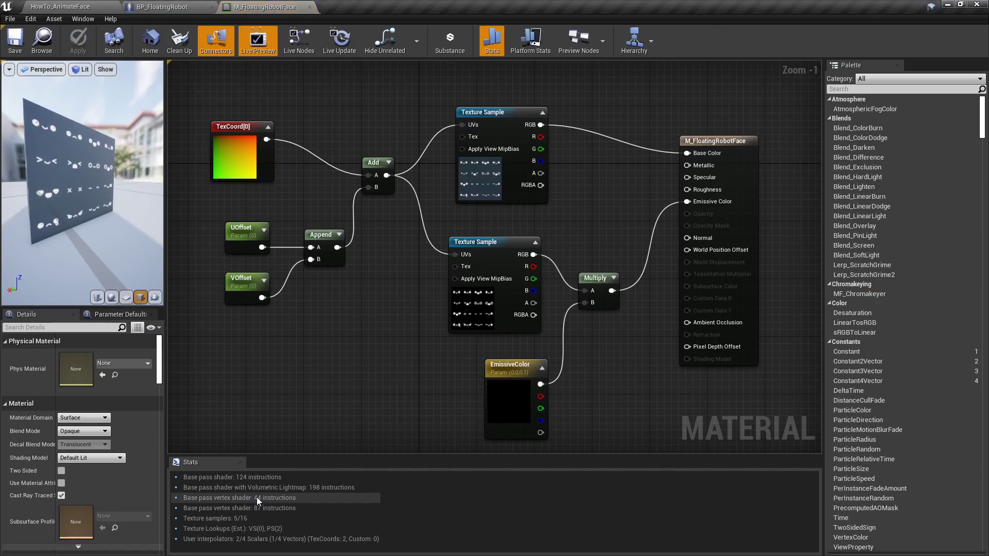
{"action": "right_click_drag", "start_coordinate": [391, 348], "coordinate": [355, 333]}
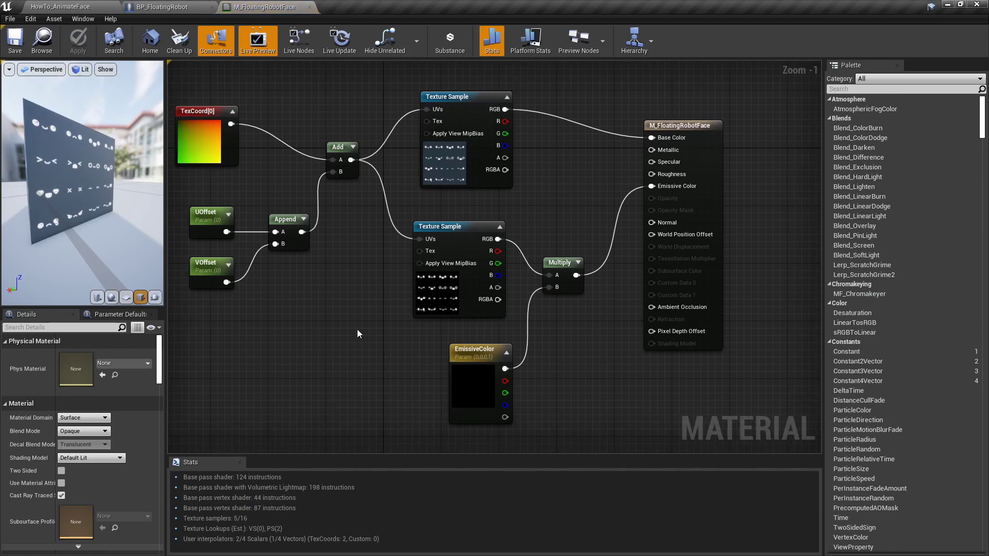
Examine the face material's texture sample, EmissiveColor and TexCoord nodes, and how UOffset and VOffset feed the Append node
{"action": "left_click", "coordinate": [474, 98]}
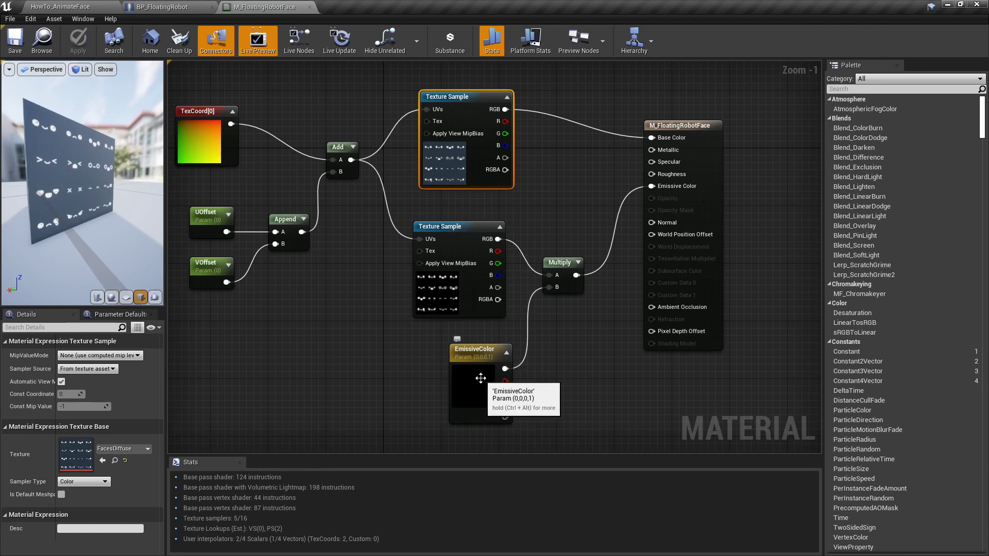
{"action": "left_click", "coordinate": [484, 356]}
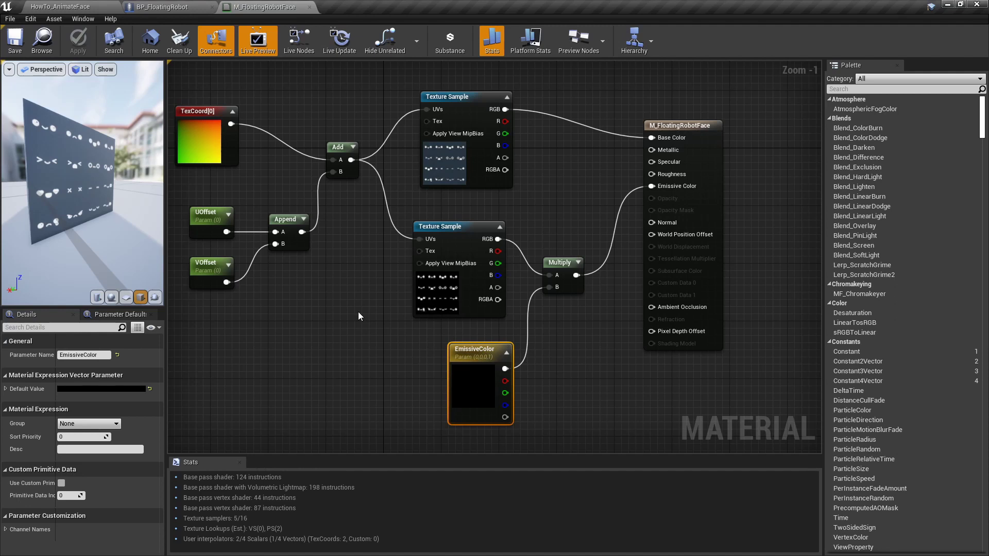
{"action": "right_click_drag", "start_coordinate": [359, 313], "coordinate": [485, 345]}
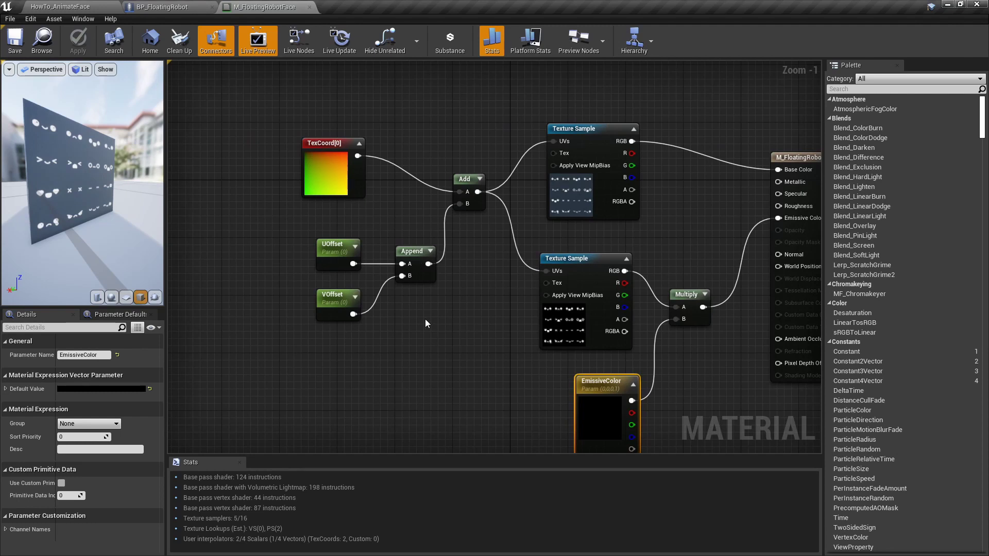
{"action": "left_click", "coordinate": [338, 145]}
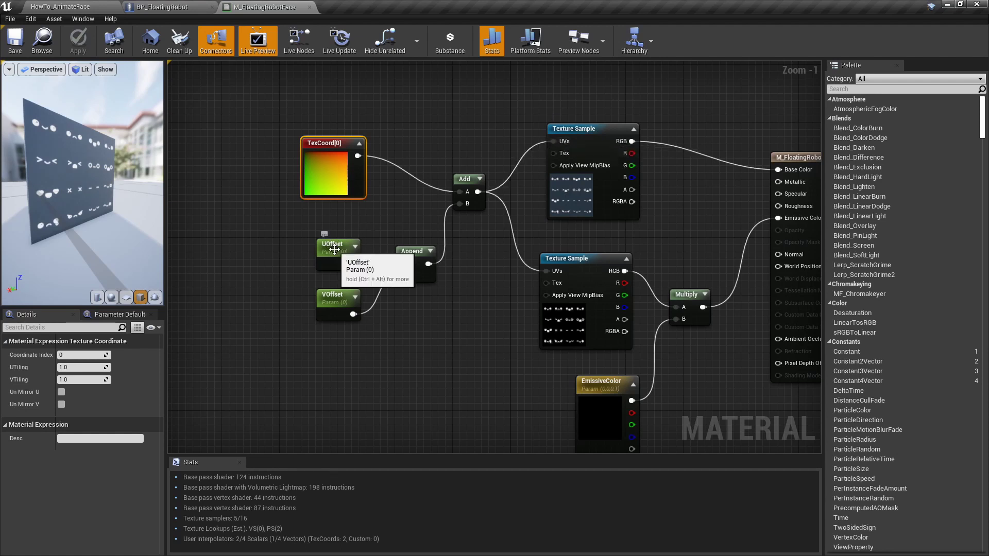
{"action": "left_click", "coordinate": [335, 304]}
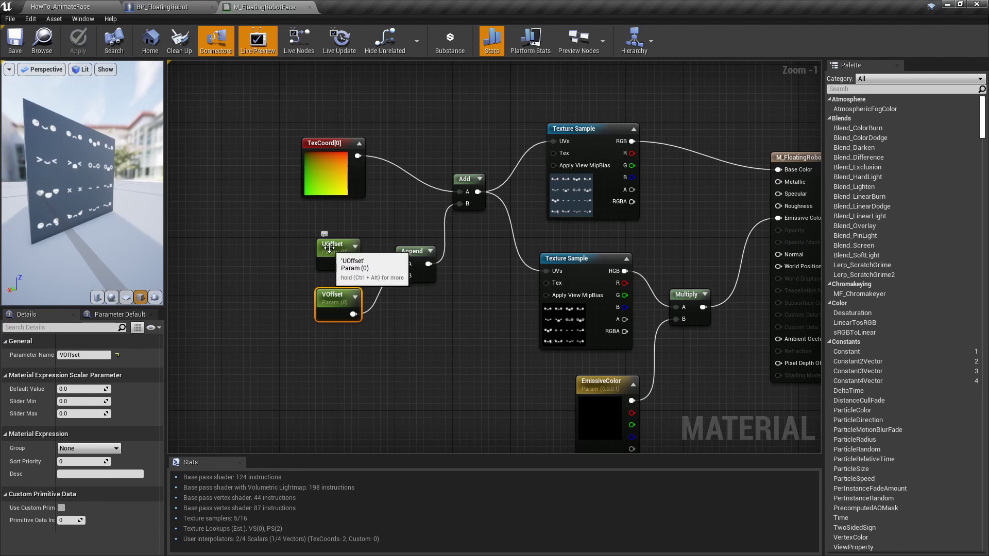
{"action": "left_click", "coordinate": [333, 252]}
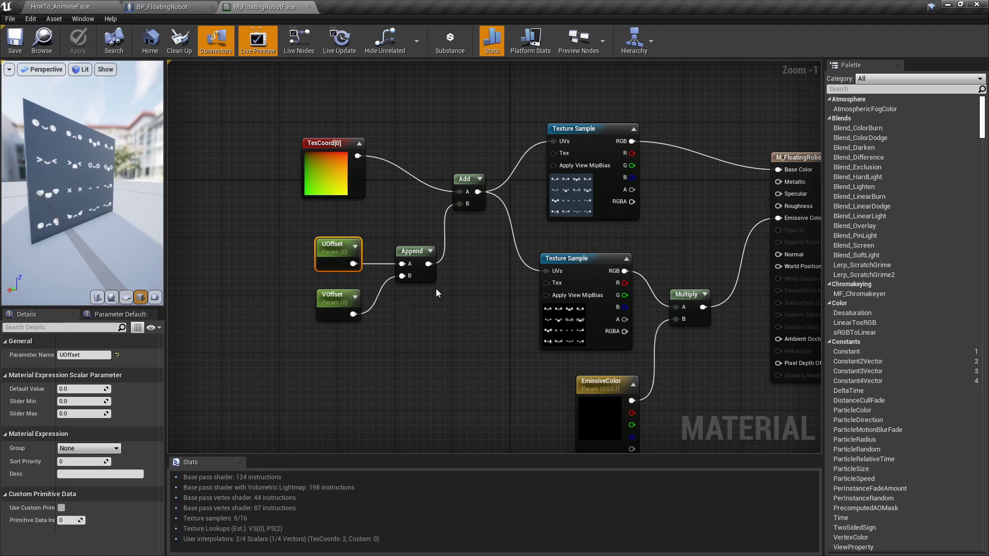
{"action": "left_click", "coordinate": [413, 252]}
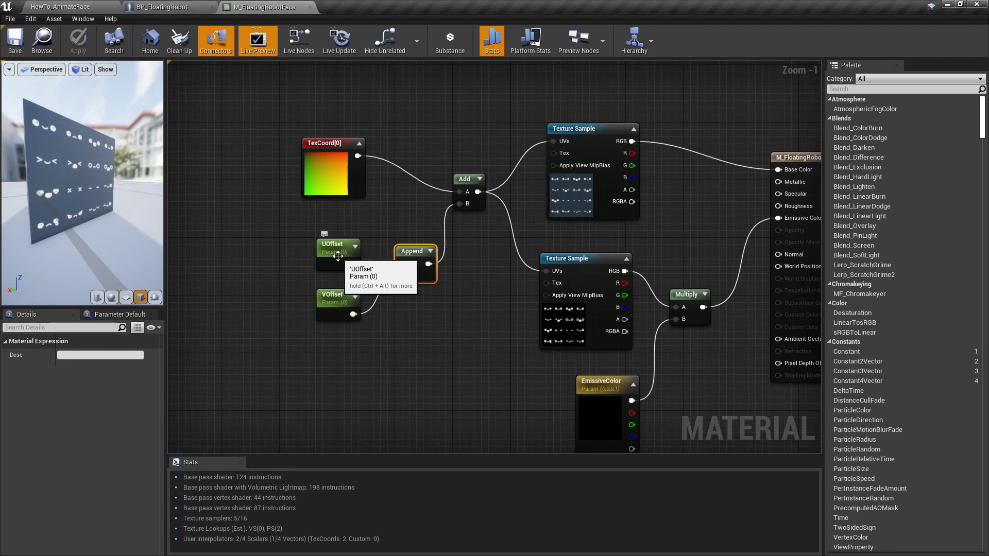
{"action": "left_click_drag", "start_coordinate": [353, 264], "coordinate": [402, 264]}
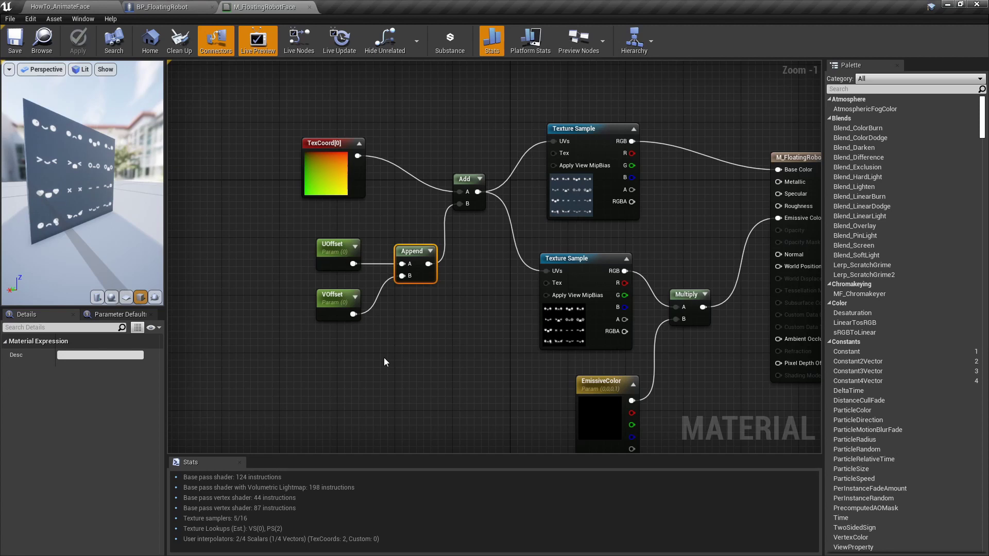
Try converting a new constant node below VOffset to a scalar parameter, and delete it
{"action": "left_click", "coordinate": [320, 359]}
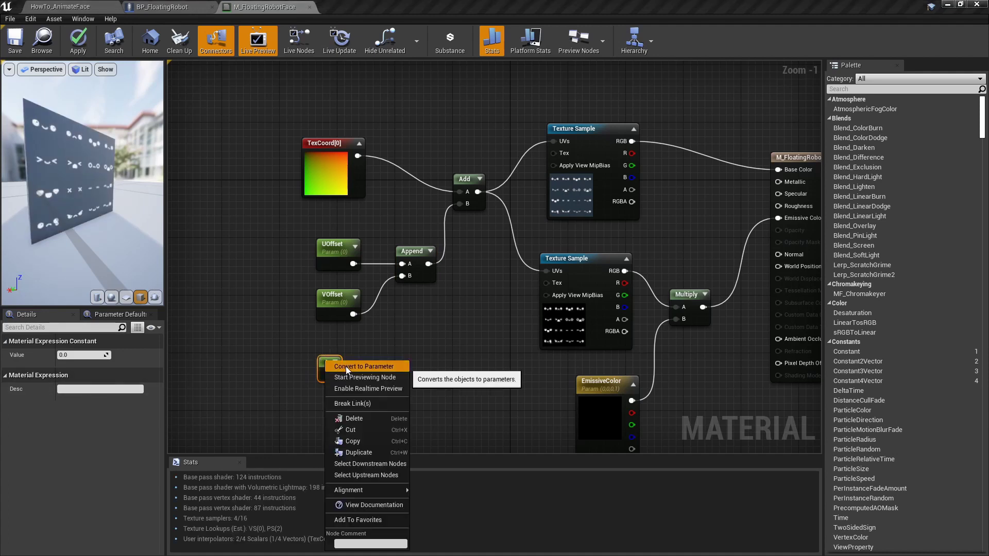
{"action": "left_click", "coordinate": [340, 366]}
{"action": "left_click", "coordinate": [409, 357]}
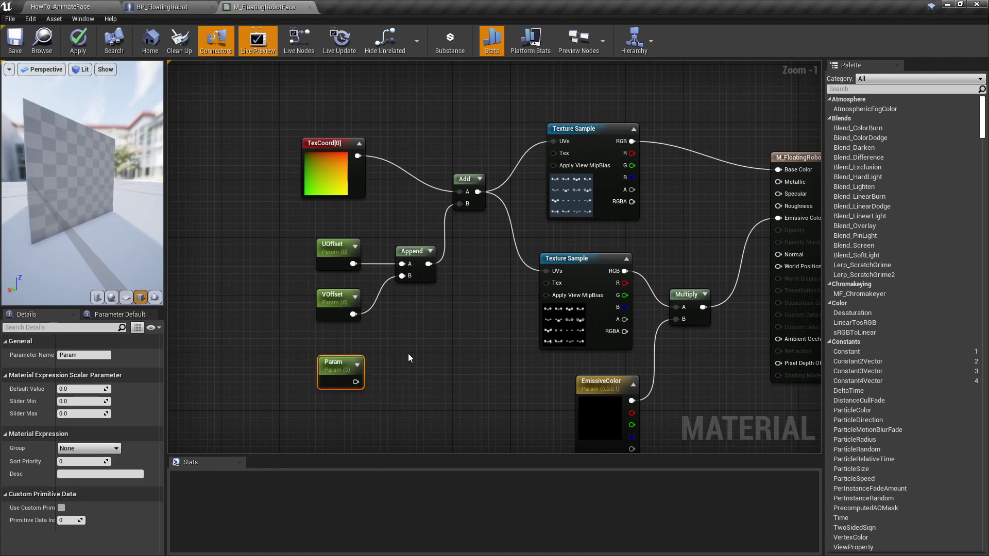
{"action": "left_click", "coordinate": [335, 368]}
{"action": "key", "text": "Delete"}
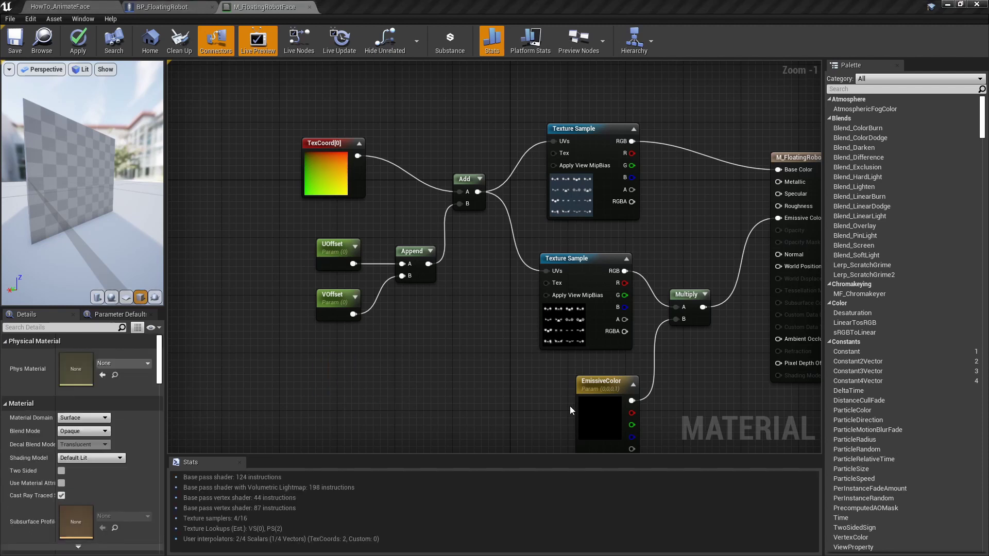
Try converting a new Constant3Vector node beside EmissiveColor to a vector parameter, and delete it
{"action": "right_click_drag", "start_coordinate": [686, 419], "coordinate": [548, 335]}
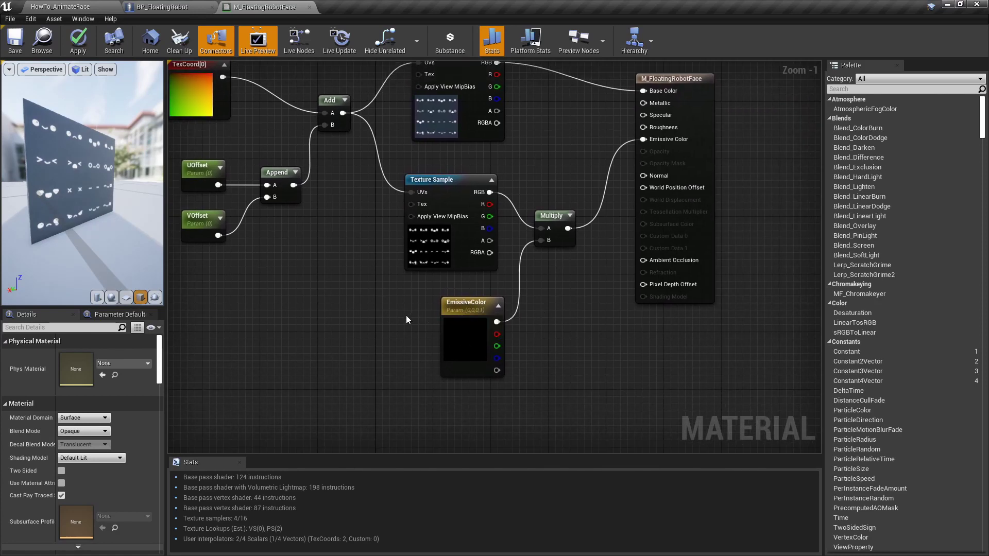
{"action": "left_click", "coordinate": [398, 304]}
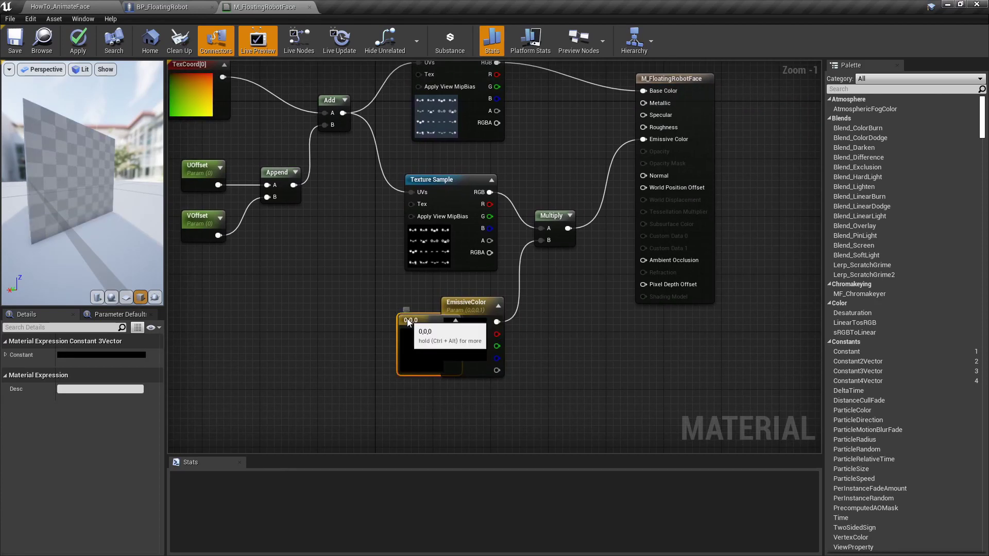
{"action": "left_click_drag", "start_coordinate": [412, 304], "coordinate": [361, 304]}
{"action": "right_click", "coordinate": [361, 304]}
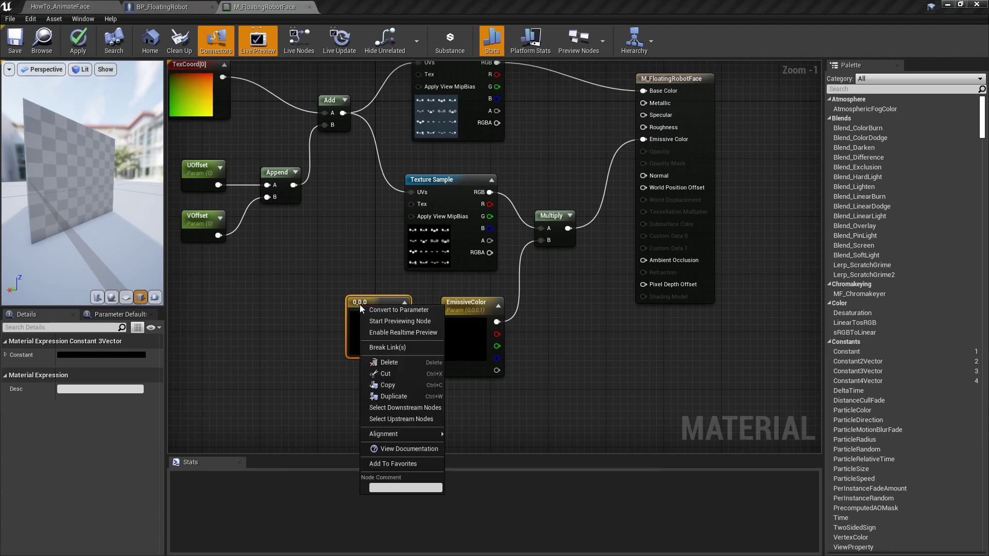
{"action": "left_click", "coordinate": [398, 310]}
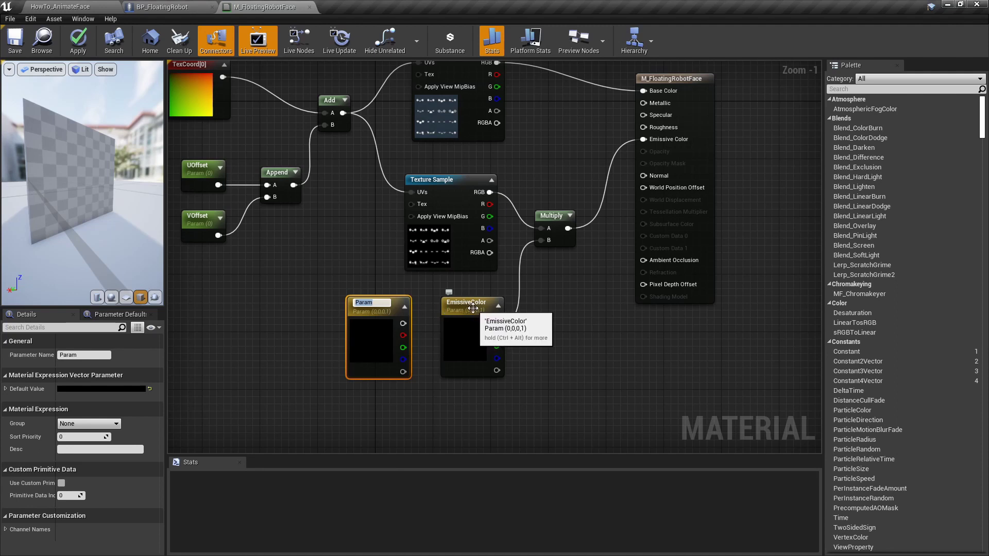
{"action": "key", "text": "Delete"}
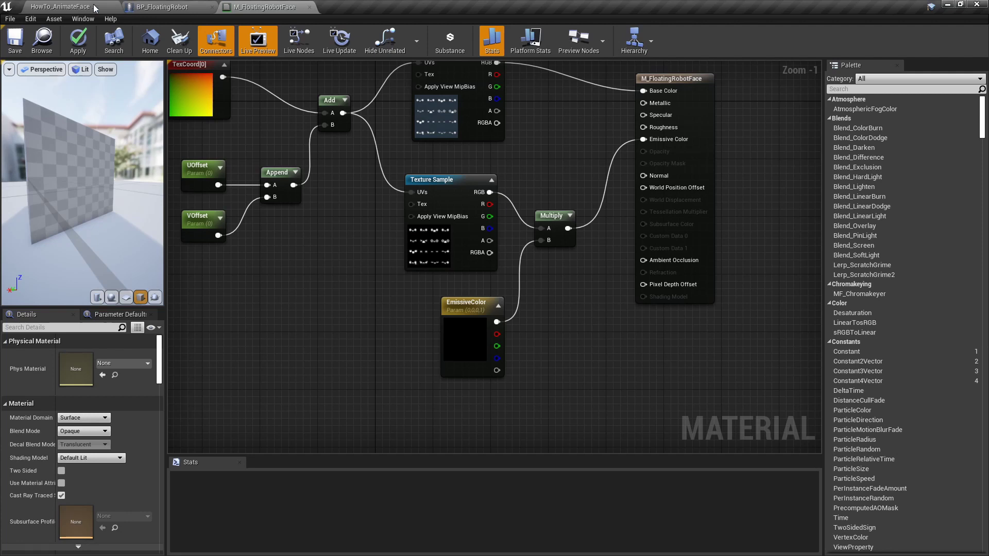
Create a material instance from M_FloatingRobotFace in the Face folder and name it MI_Face
{"action": "left_click", "coordinate": [142, 8]}
{"action": "left_click", "coordinate": [97, 8]}
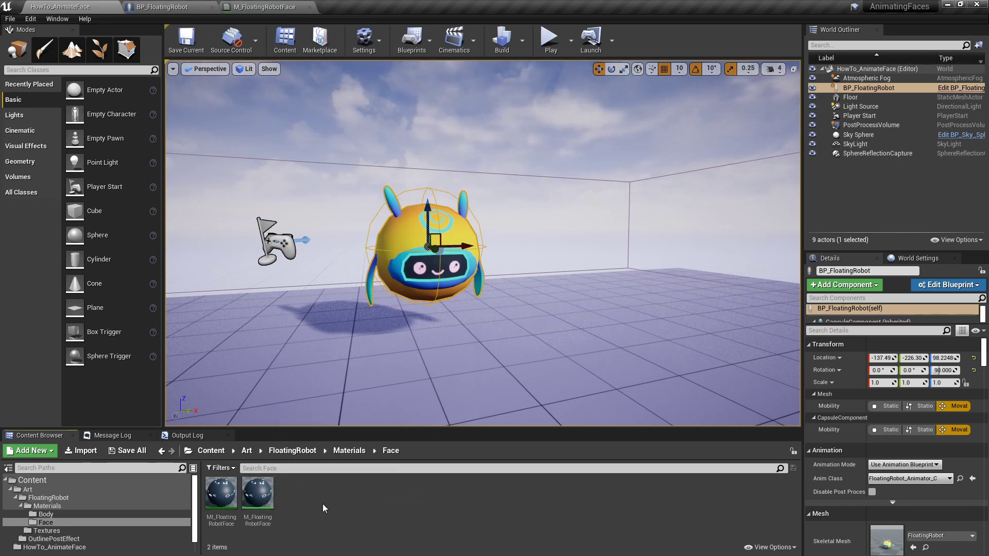
{"action": "left_click", "coordinate": [252, 499]}
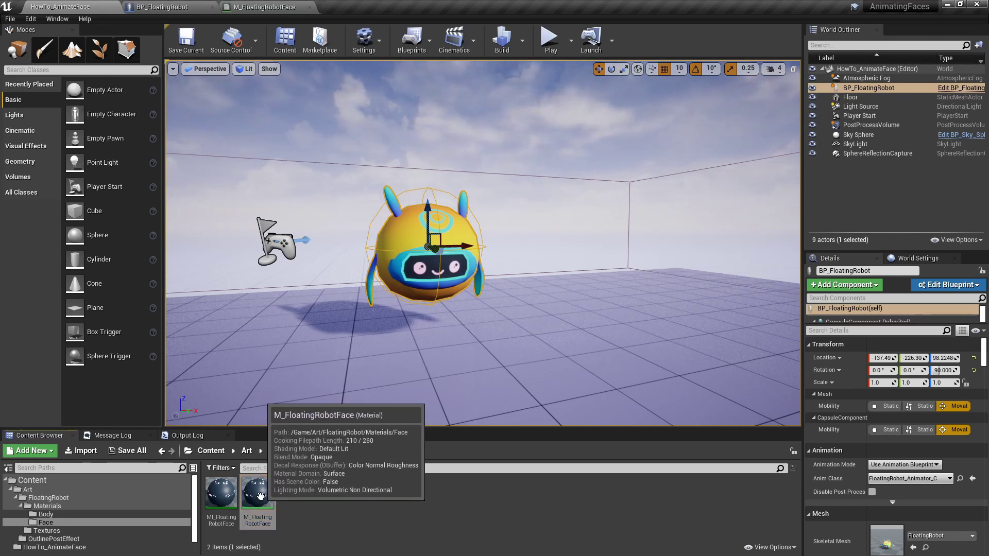
{"action": "right_click", "coordinate": [260, 496]}
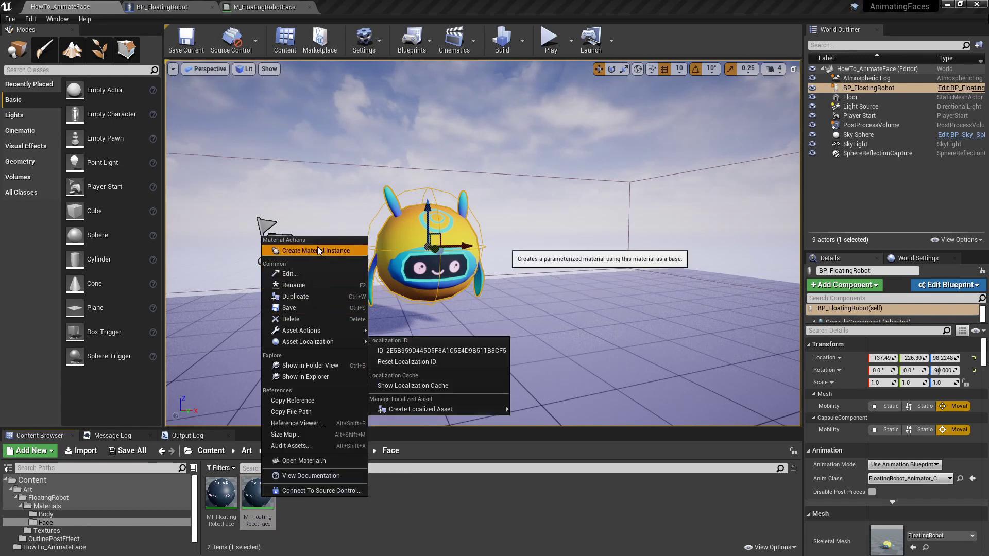
{"action": "left_click", "coordinate": [317, 249]}
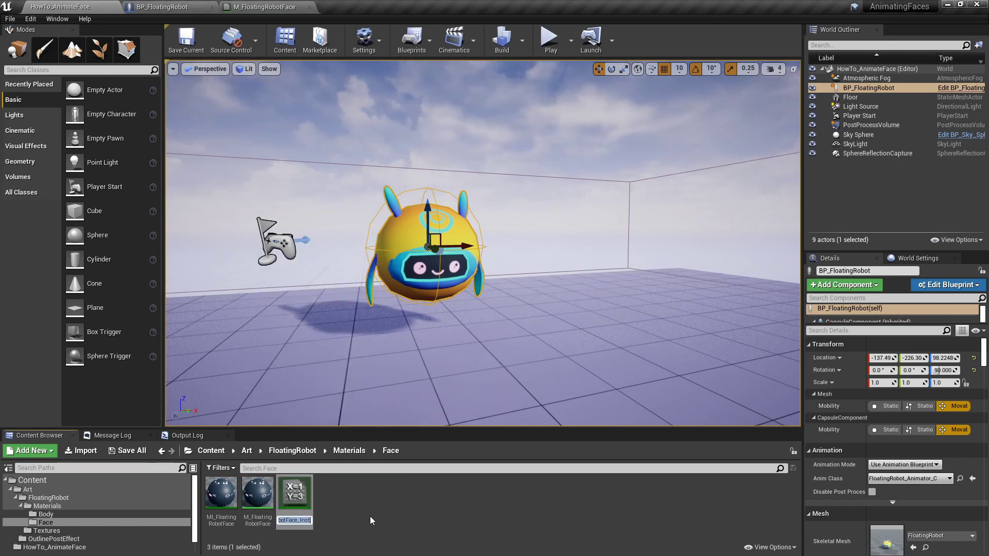
{"action": "type", "text": "MI"}
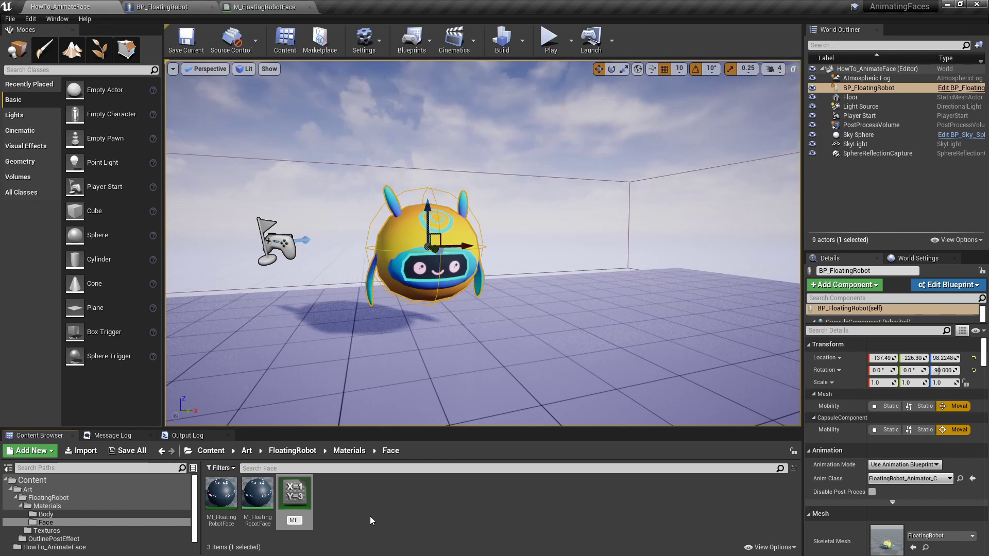
{"action": "type", "text": "_"}
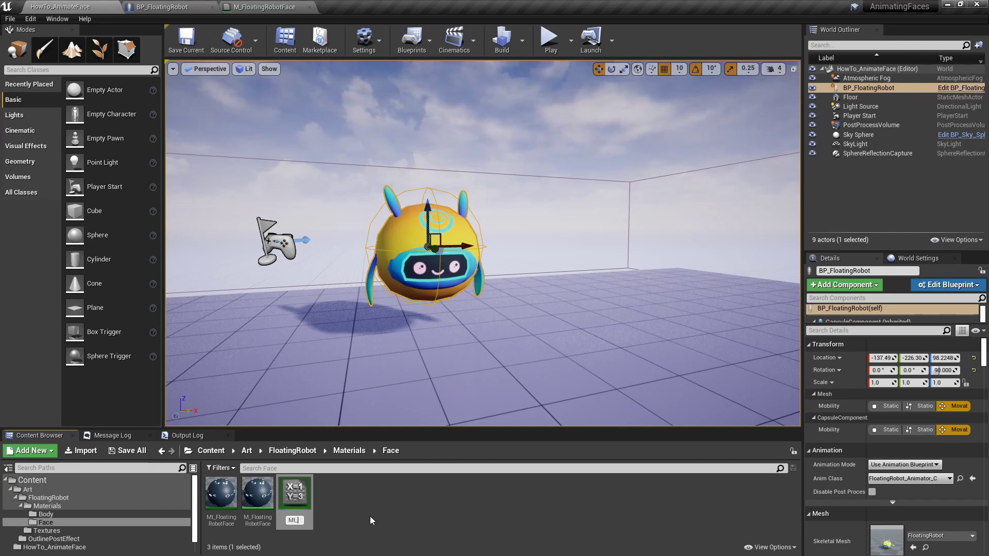
{"action": "type", "text": "F"}
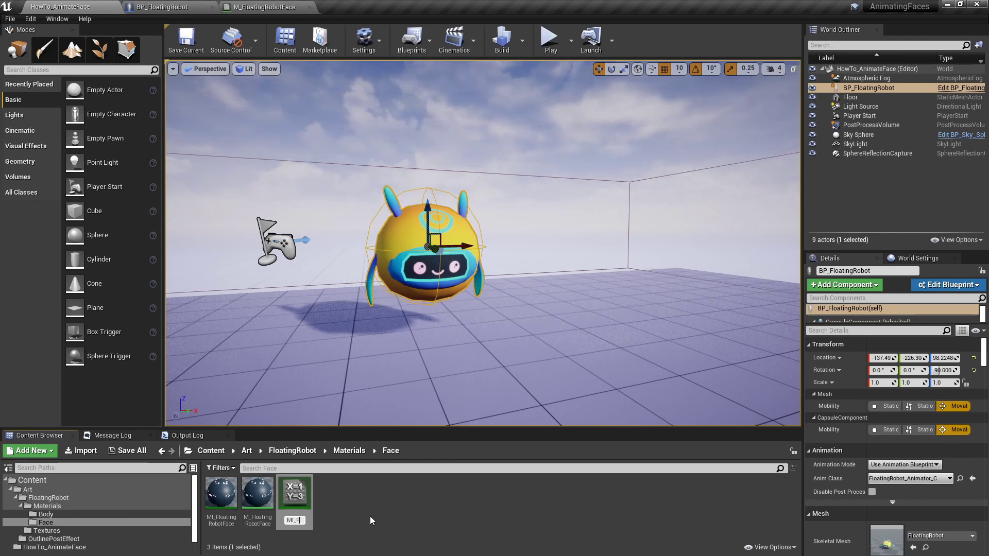
{"action": "type", "text": "ace"}
{"action": "key", "text": "Return"}
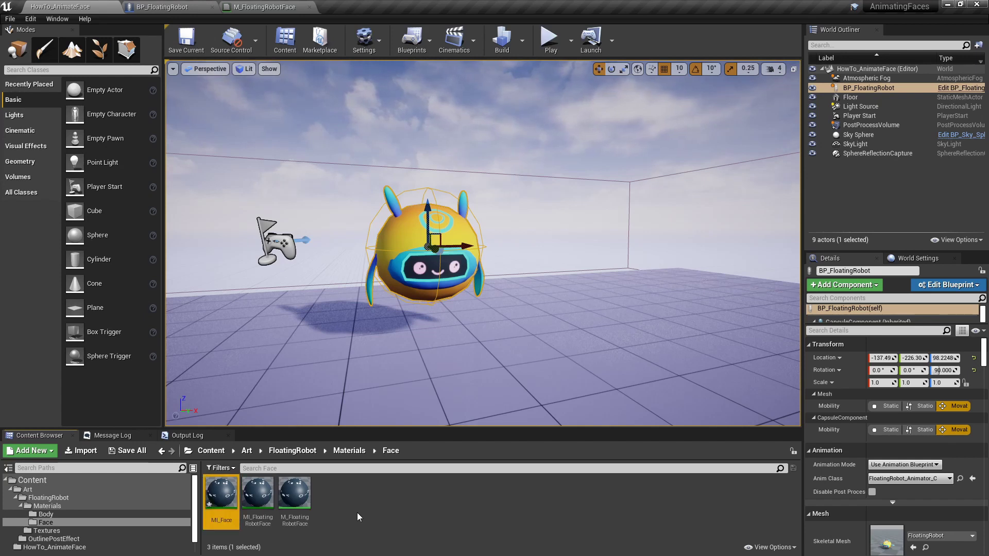
Open MI_Face to view its emissive colour and UV offset parameters, and close it
{"action": "double_click", "coordinate": [216, 508]}
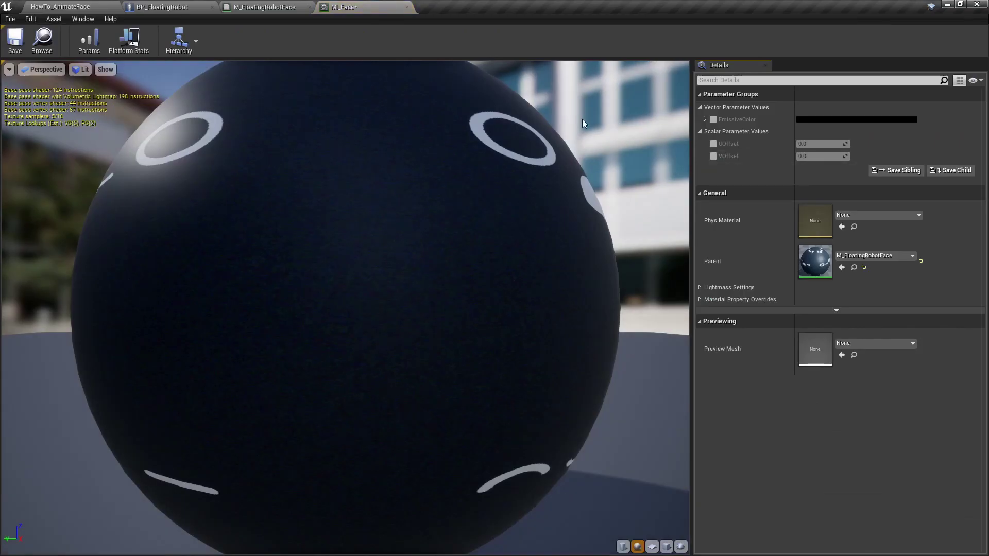
{"action": "scroll", "coordinate": [453, 148], "scroll_direction": "down", "scroll_amount": 5}
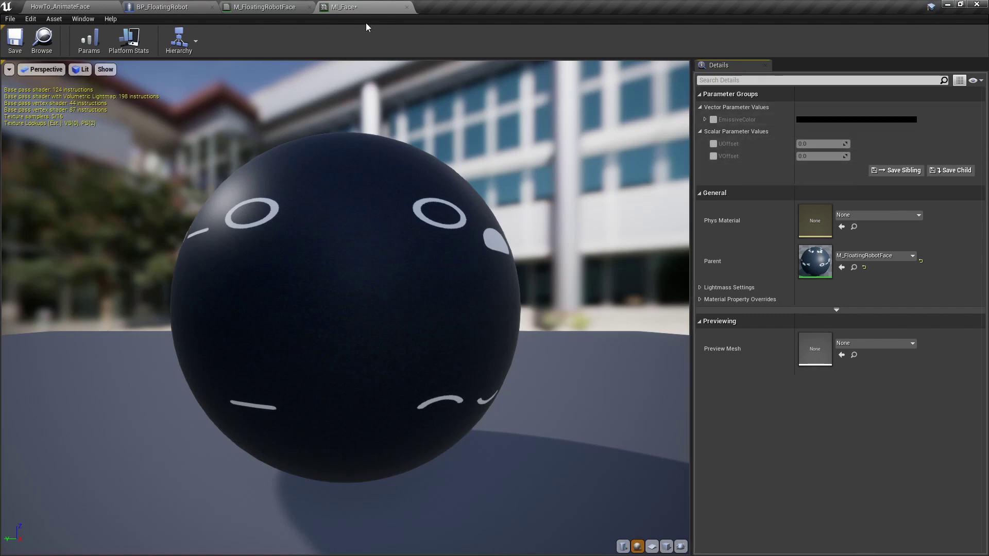
{"action": "left_click", "coordinate": [407, 8]}
Open the MI_FloatingRobotFace material instance and detach its editor into a floating window over the level
{"action": "left_click", "coordinate": [68, 6]}
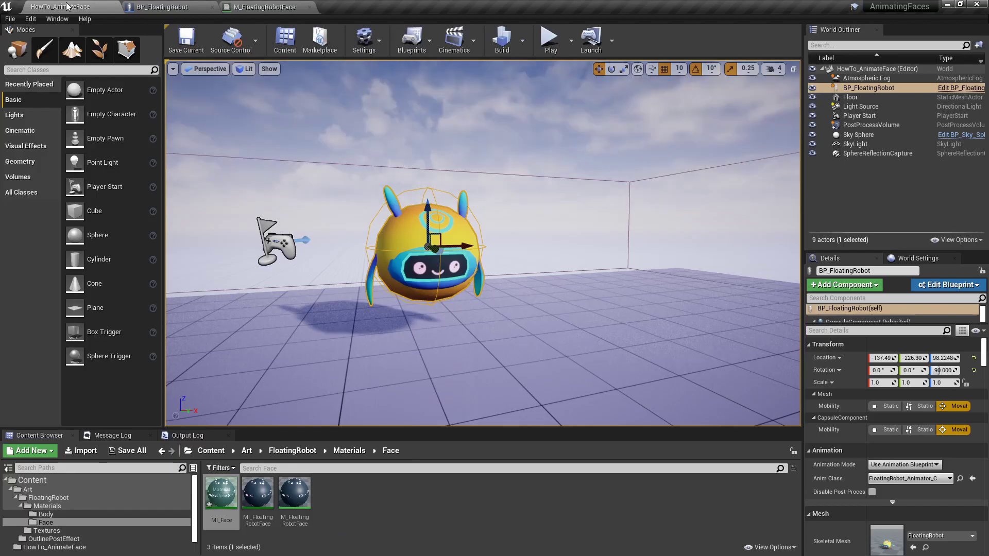
{"action": "left_click", "coordinate": [253, 497]}
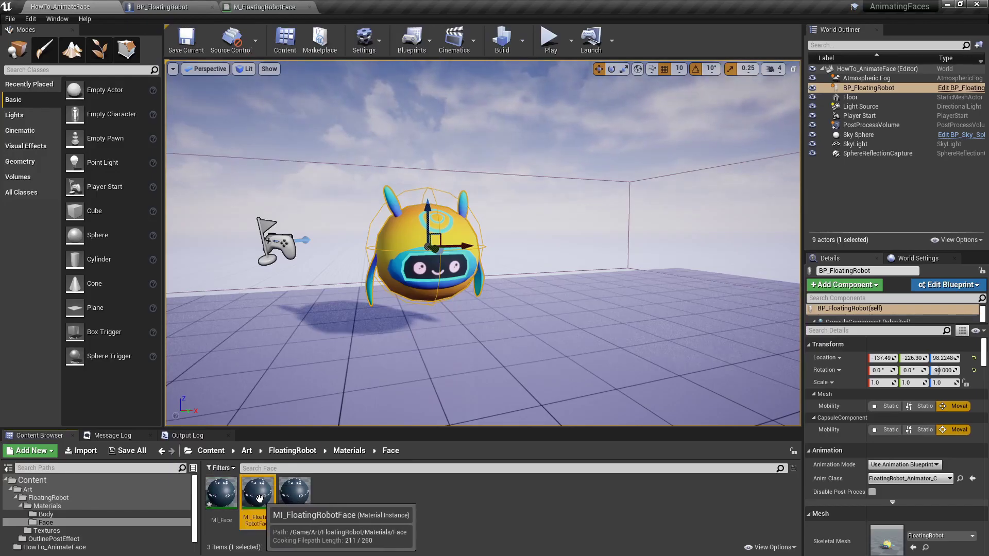
{"action": "double_click", "coordinate": [258, 495]}
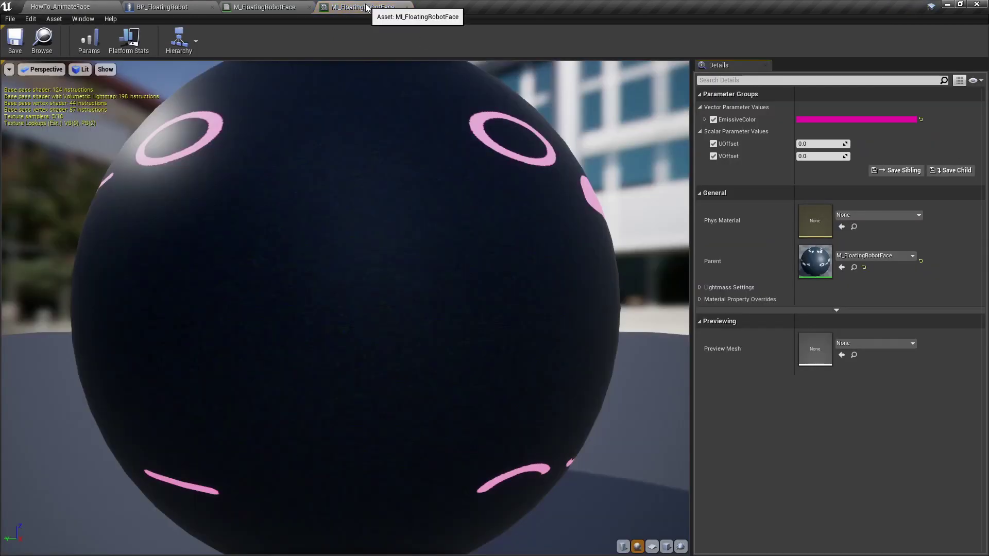
{"action": "left_click_drag", "start_coordinate": [366, 7], "coordinate": [501, 113]}
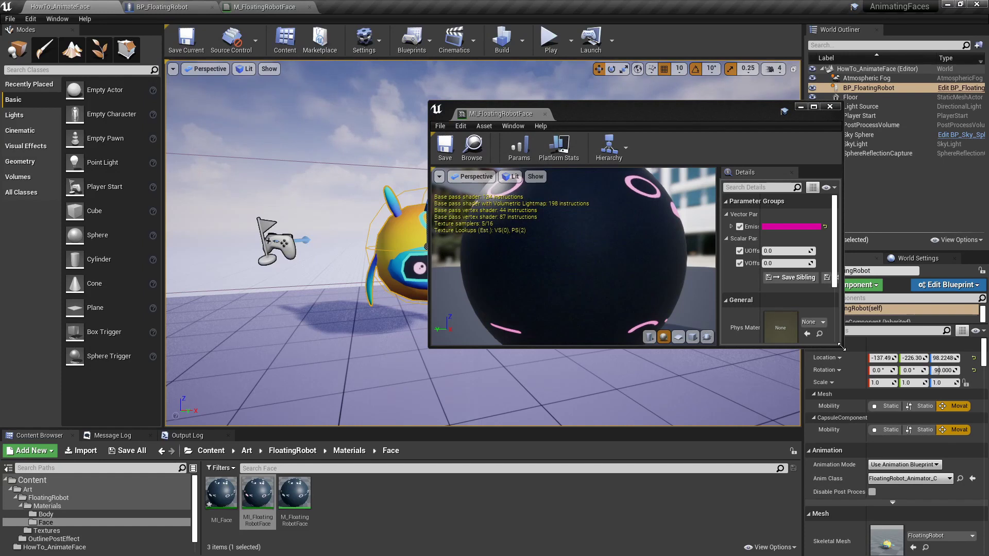
Enlarge the material instance window and set the emissive colour to blue, hex sRGB 575AD8FF
{"action": "left_click_drag", "start_coordinate": [841, 348], "coordinate": [905, 448]}
{"action": "left_click_drag", "start_coordinate": [743, 108], "coordinate": [772, 151]}
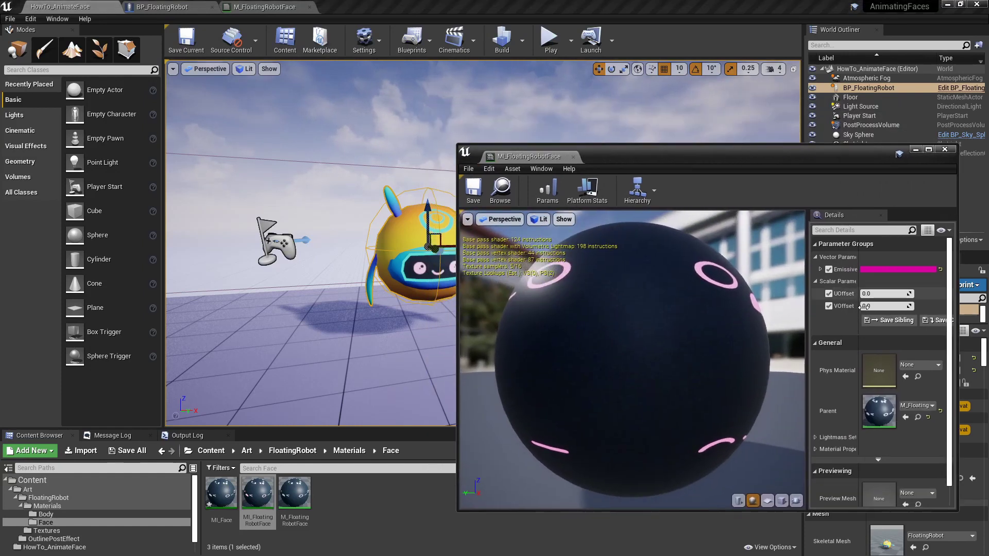
{"action": "left_click", "coordinate": [868, 270]}
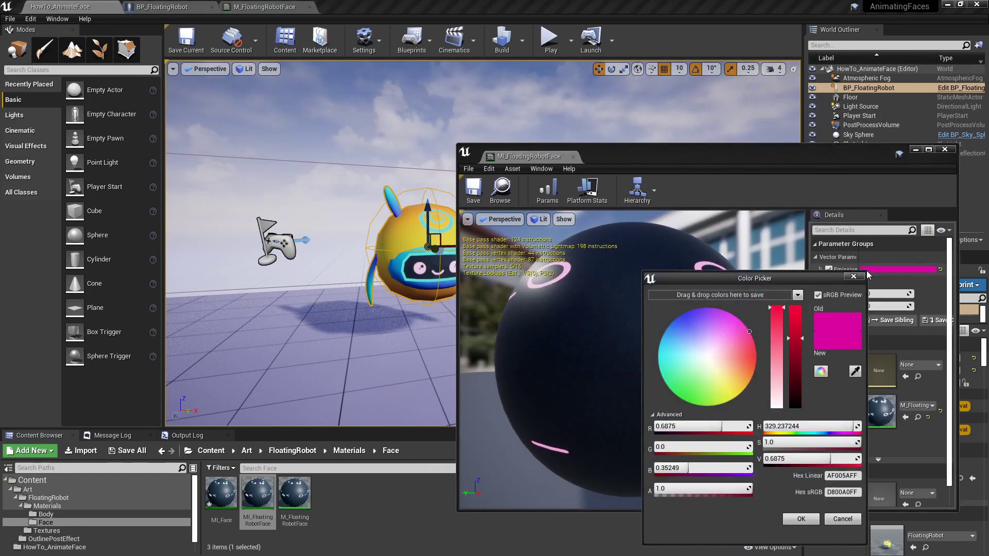
{"action": "left_click_drag", "start_coordinate": [737, 330], "coordinate": [685, 320]}
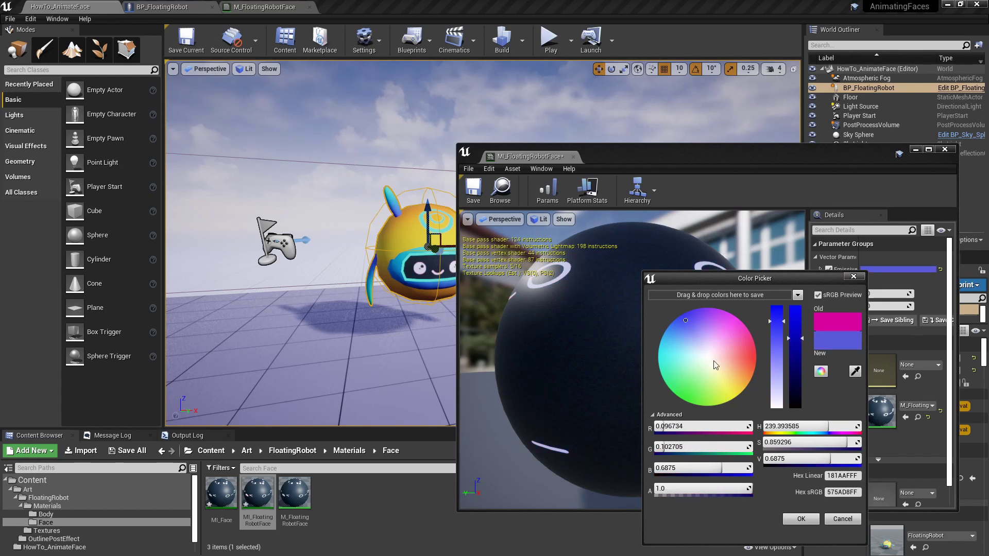
{"action": "left_click", "coordinate": [801, 518]}
Move the material instance window clear of the robot and set the emissive colour to bright turquoise, hex sRGB 6CFFF5FF
{"action": "left_click_drag", "start_coordinate": [661, 158], "coordinate": [703, 153]}
{"action": "left_click", "coordinate": [930, 262]}
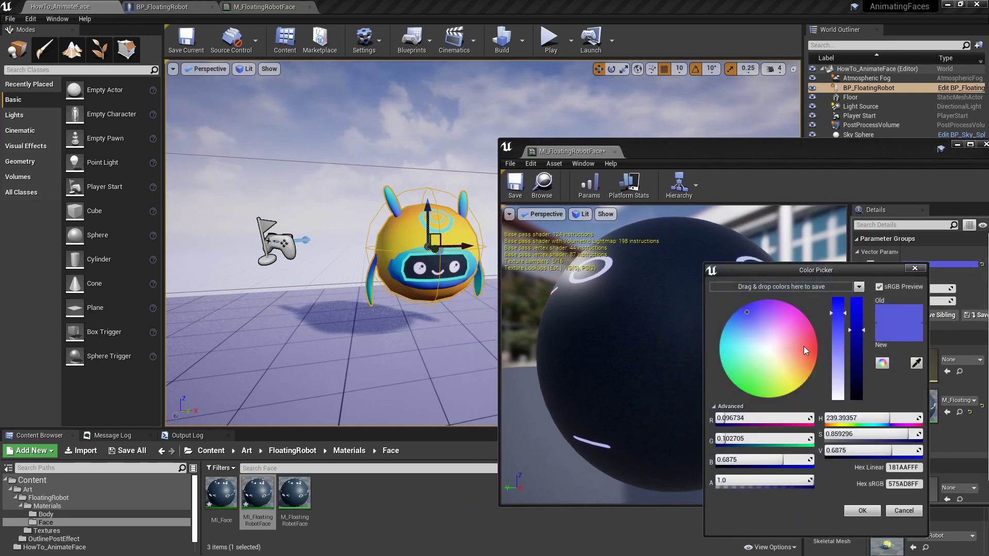
{"action": "left_click_drag", "start_coordinate": [838, 330], "coordinate": [841, 293]}
{"action": "left_click_drag", "start_coordinate": [747, 360], "coordinate": [834, 310]}
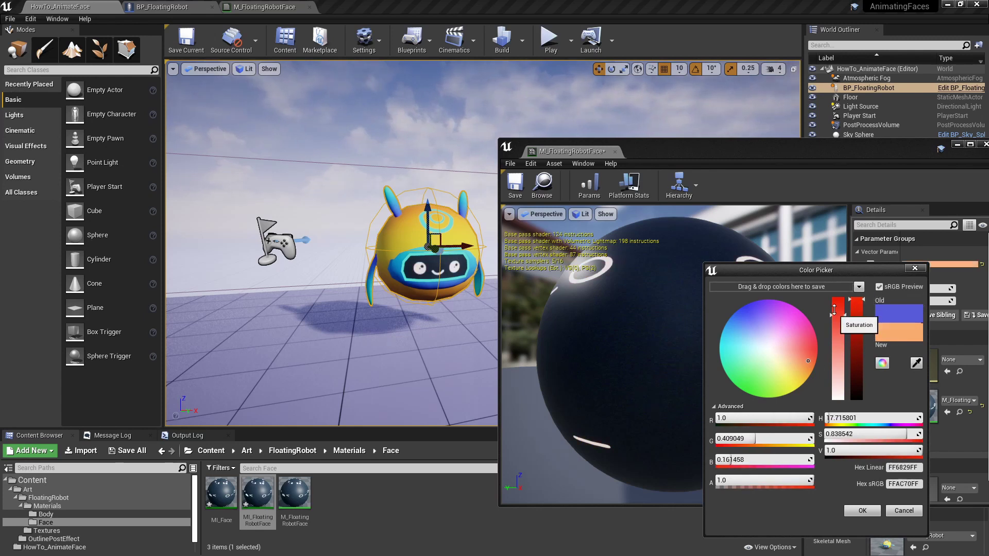
{"action": "left_click_drag", "start_coordinate": [807, 359], "coordinate": [728, 355]}
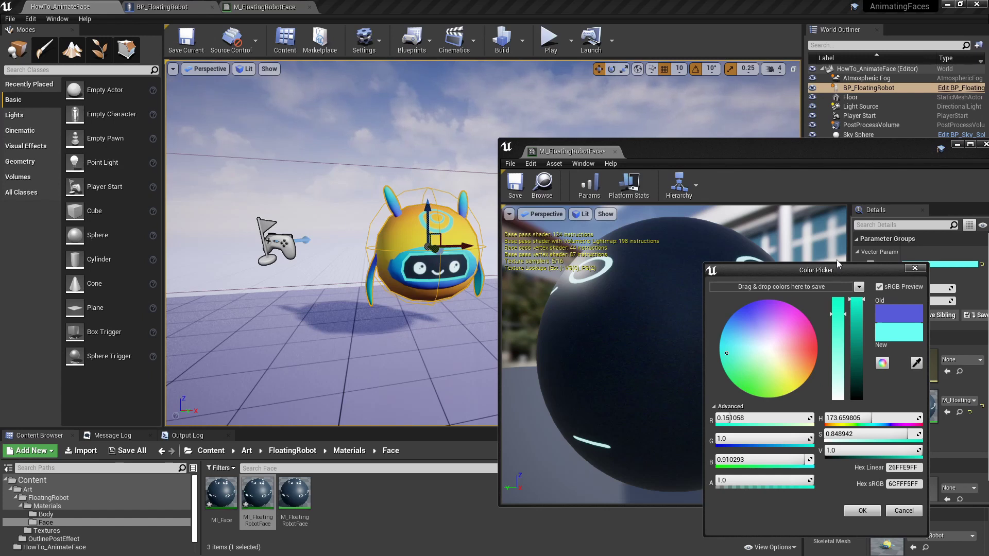
{"action": "left_click_drag", "start_coordinate": [839, 270], "coordinate": [672, 274]}
{"action": "left_click", "coordinate": [746, 273]}
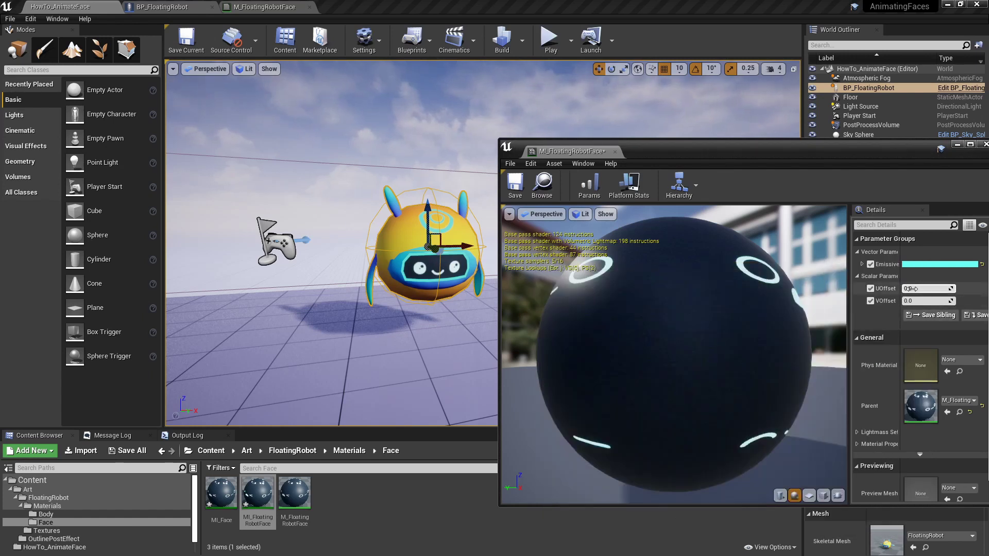
Set the material instance's UOffset to 0.5 and VOffset to 0.75
{"action": "left_click", "coordinate": [923, 289]}
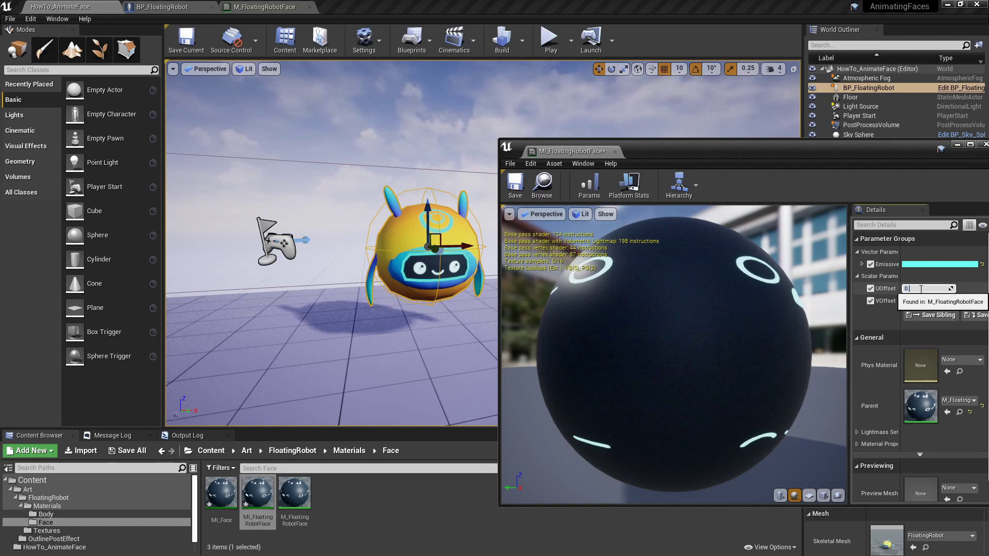
{"action": "key", "text": "Return"}
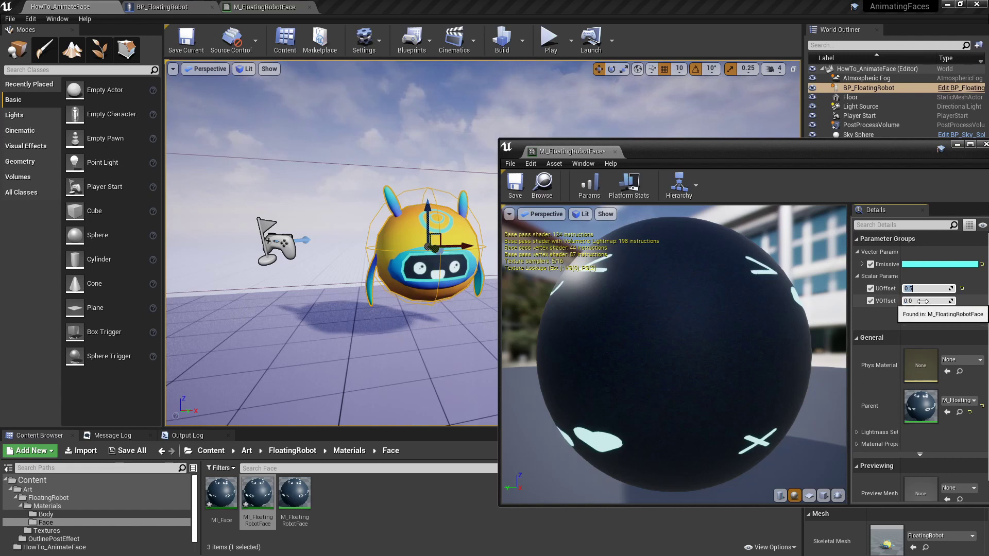
{"action": "left_click", "coordinate": [923, 302]}
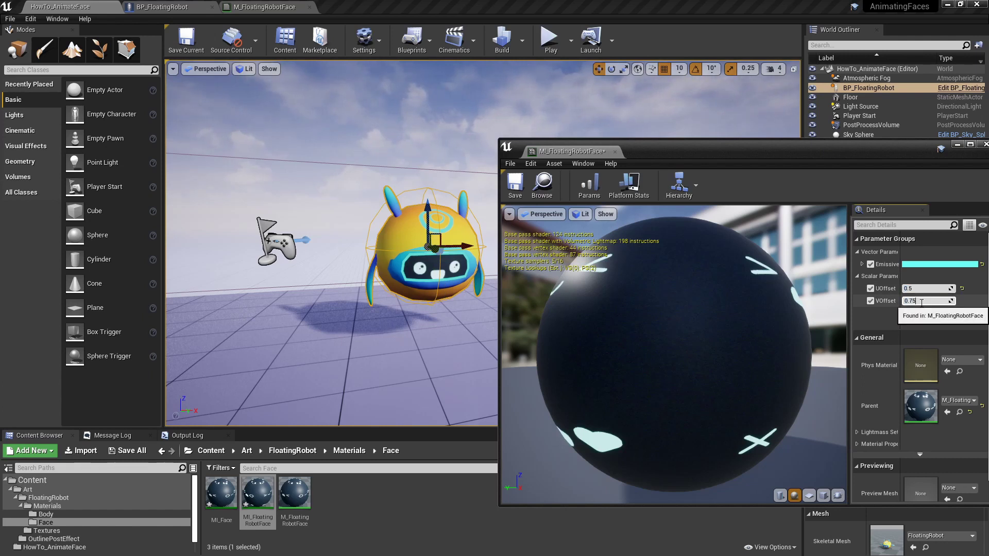
{"action": "type", "text": "0.75"}
{"action": "key", "text": "Return"}
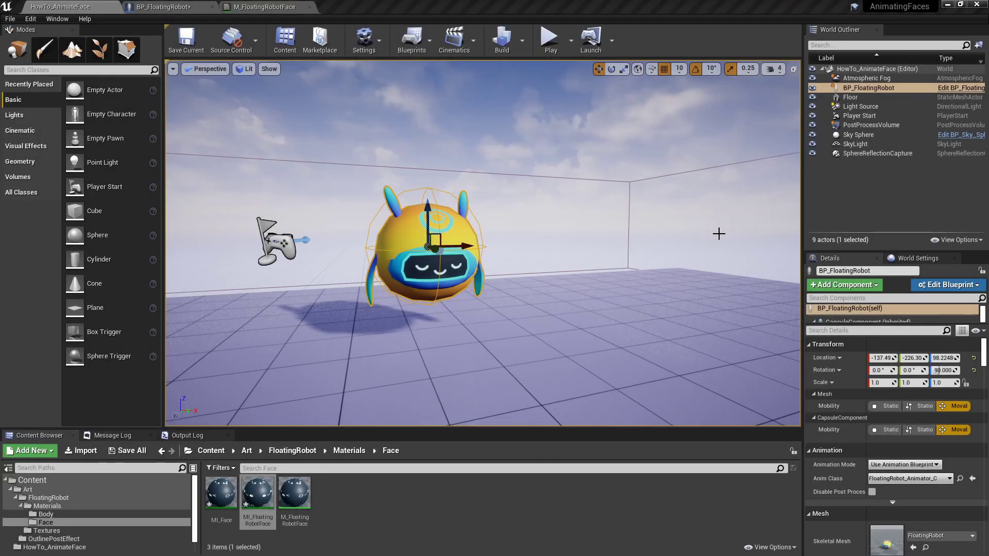
Go to Event BeginPlay in the BP_FloatingRobot event graph and inspect the FaceMaterialInstance variable's properties
{"action": "left_click", "coordinate": [971, 90]}
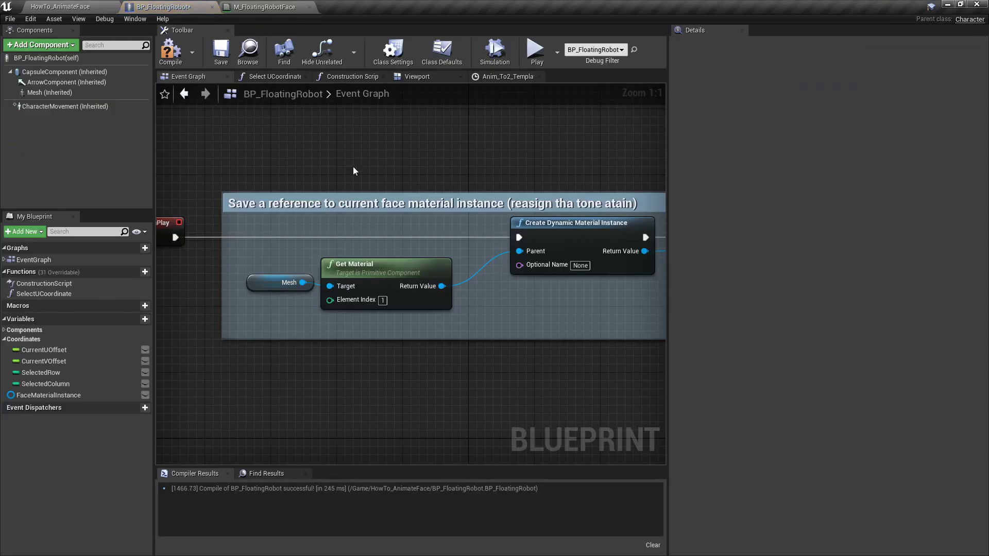
{"action": "right_click_drag", "start_coordinate": [283, 157], "coordinate": [354, 157]}
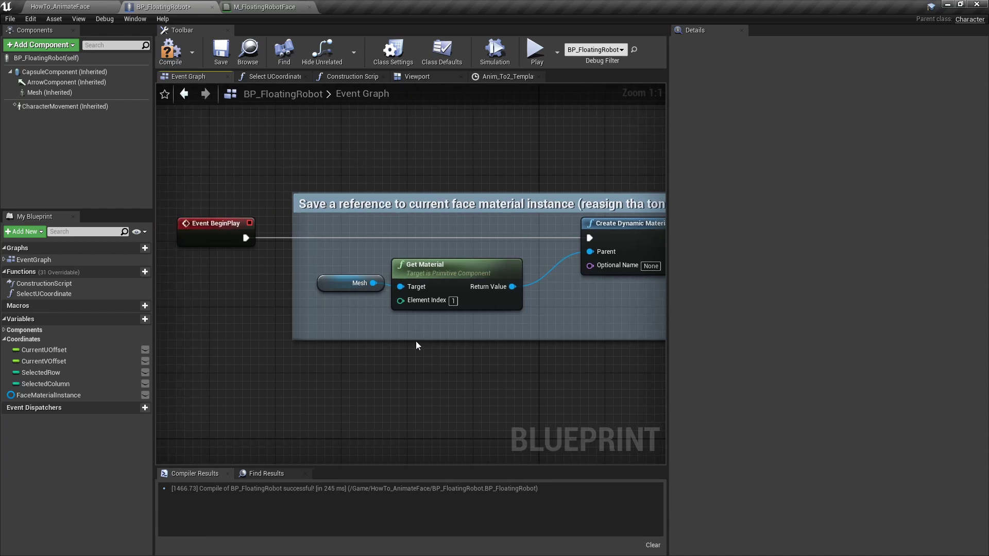
{"action": "left_click", "coordinate": [57, 395]}
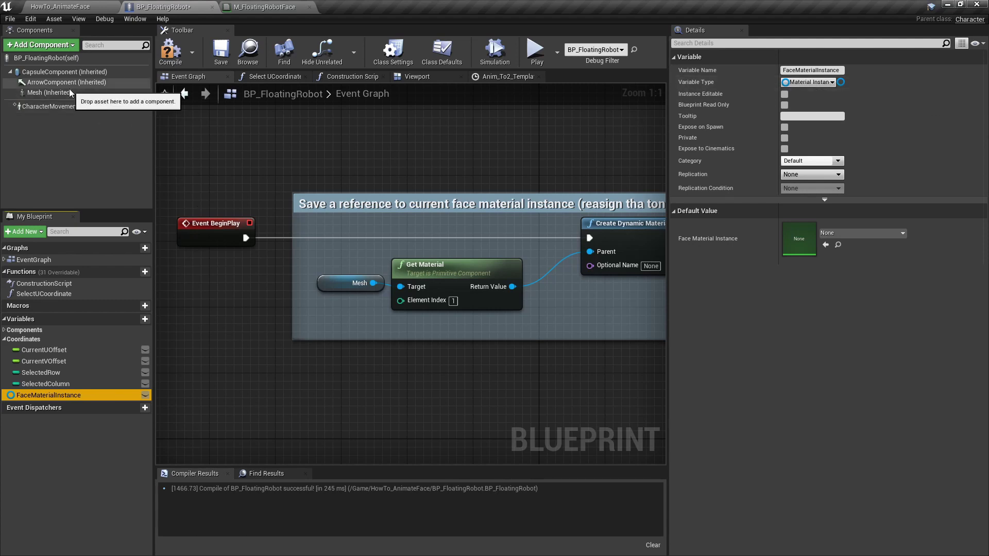
Add a Mesh reference below the comment box and connect a Get Material node to it
{"action": "left_click_drag", "start_coordinate": [69, 94], "coordinate": [412, 375]}
{"action": "type", "text": "g"}
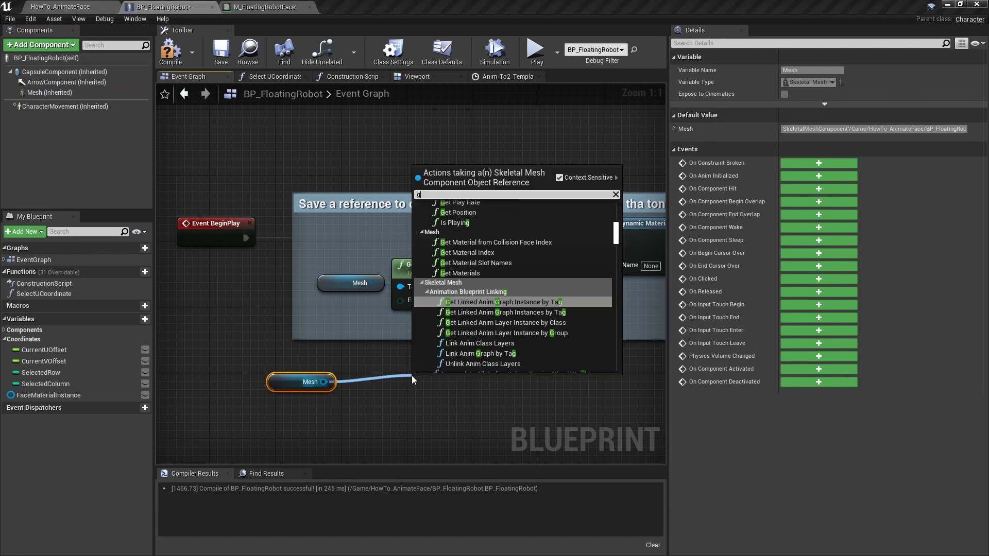
{"action": "type", "text": "et n"}
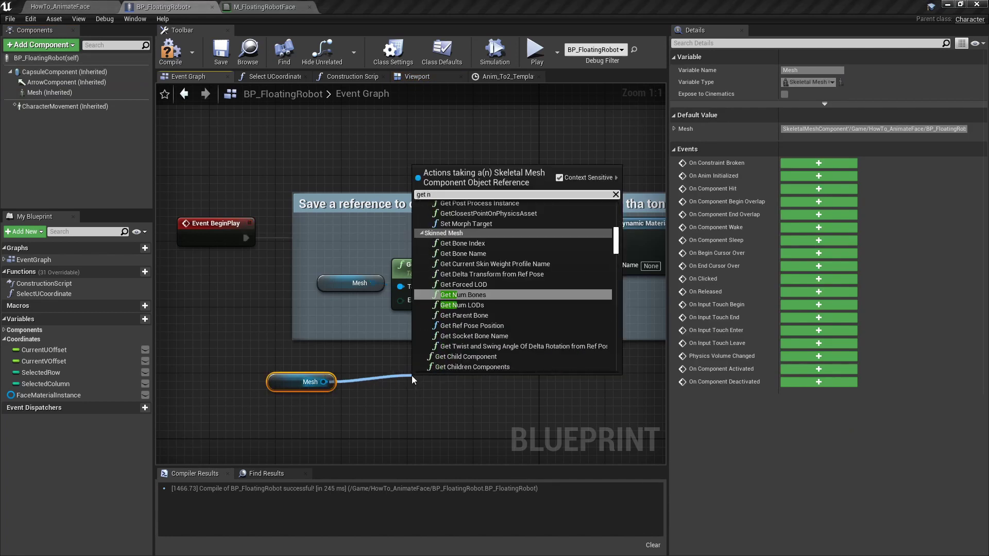
{"action": "key", "text": "BackSpace"}
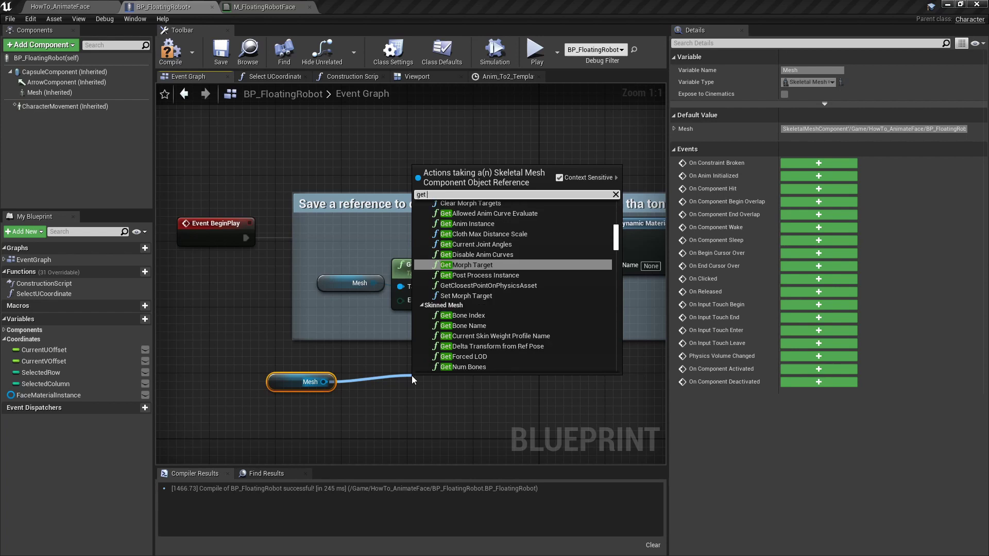
{"action": "type", "text": "mat"}
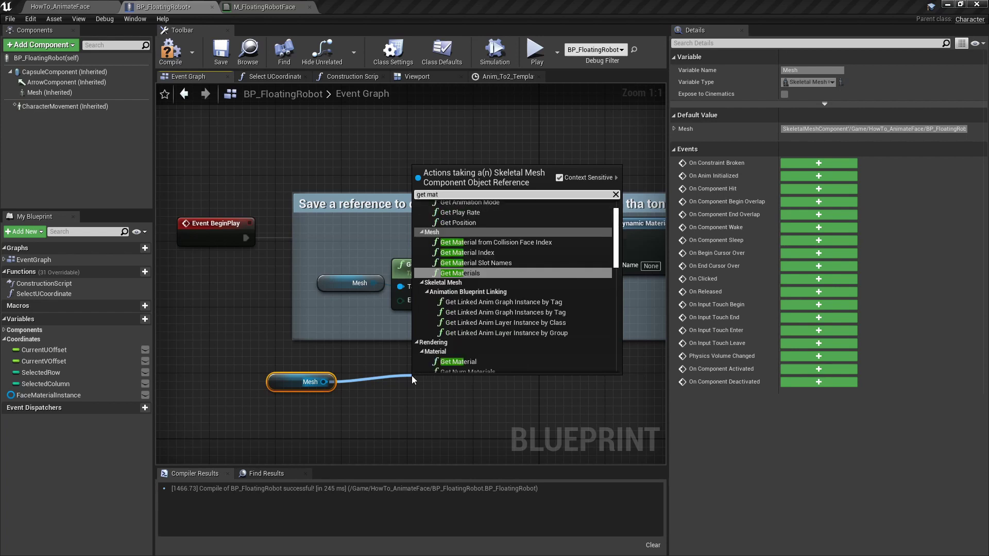
{"action": "scroll", "coordinate": [493, 285], "scroll_direction": "down", "scroll_amount": 1}
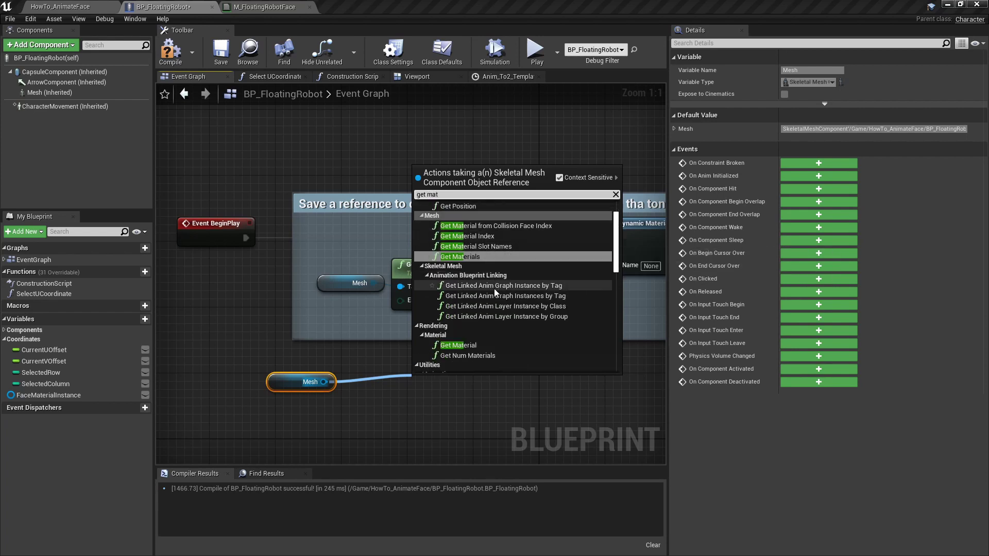
{"action": "left_click", "coordinate": [466, 346]}
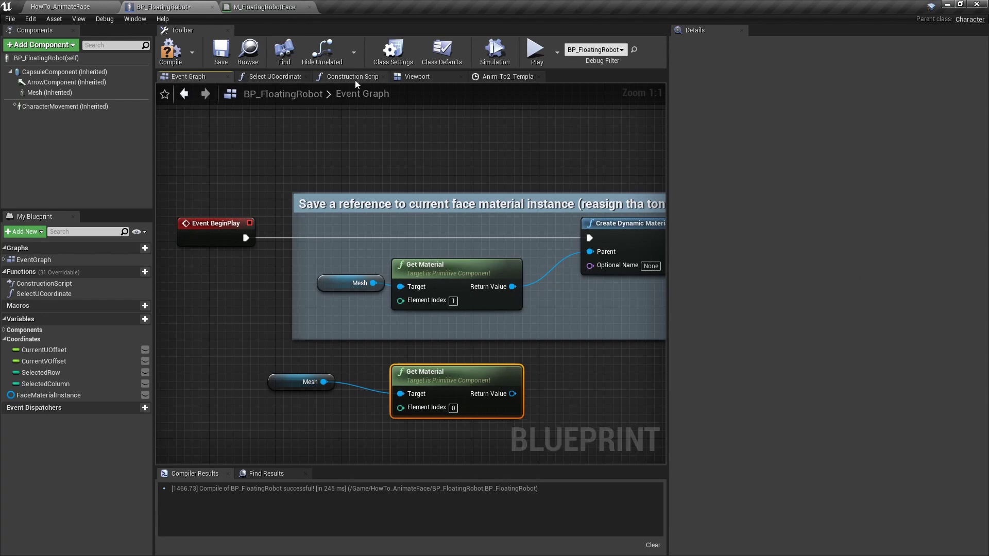
Check the Mesh component's material elements in the viewport, and set the new Get Material node's Element Index to 1
{"action": "left_click", "coordinate": [414, 76]}
{"action": "left_click", "coordinate": [87, 93]}
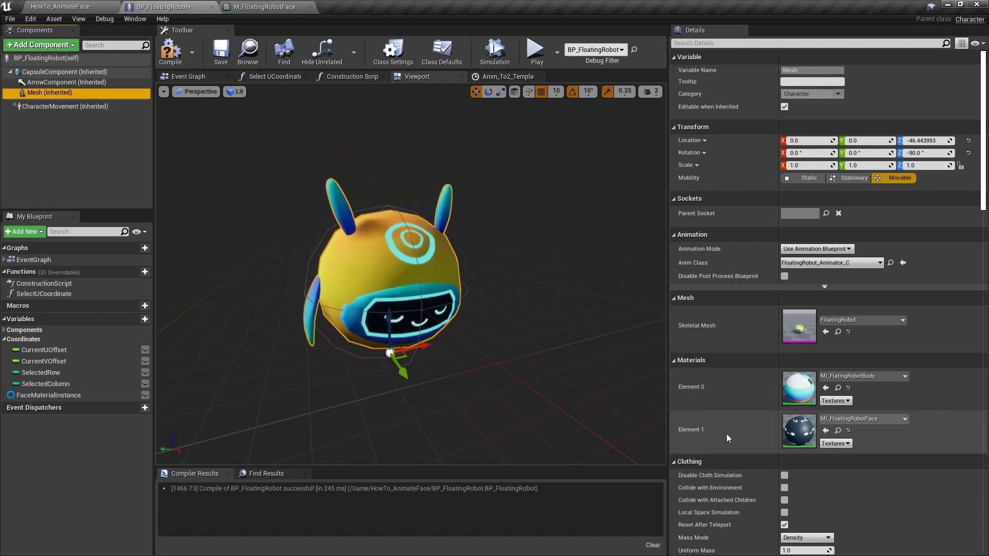
{"action": "left_click", "coordinate": [190, 77]}
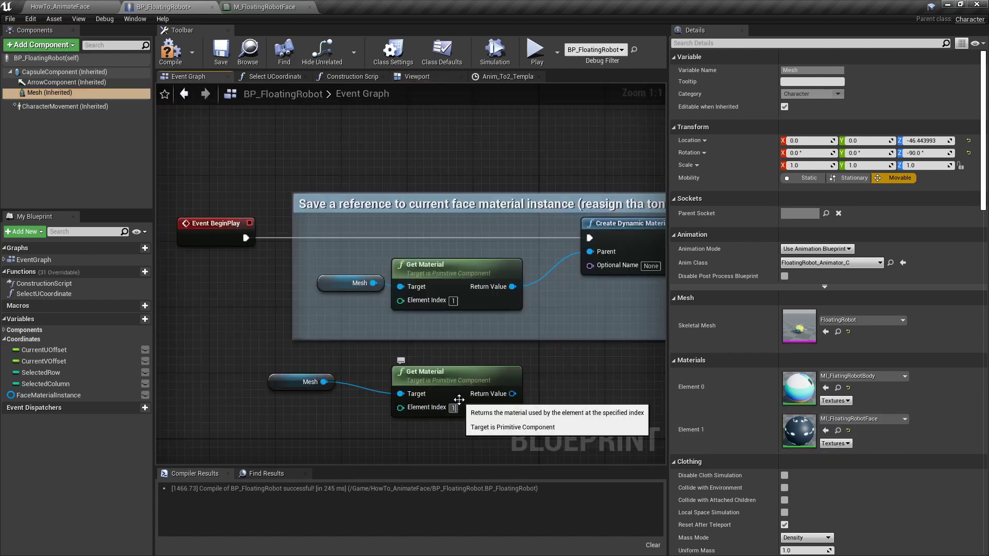
Examine how the face material is turned into a dynamic instance, stored in FaceMaterialInstance and reassigned to the mesh before the Delay node
{"action": "right_click_drag", "start_coordinate": [609, 376], "coordinate": [429, 363]}
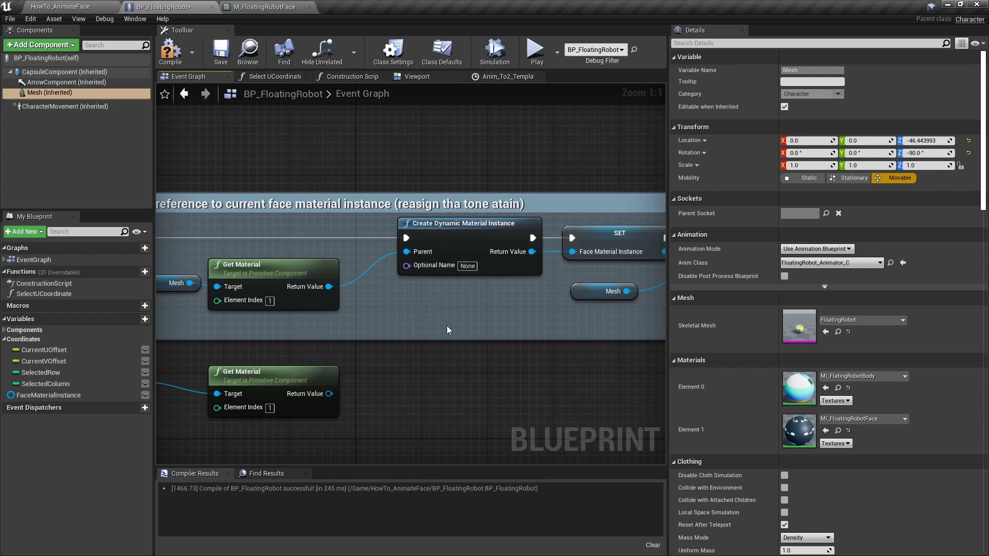
{"action": "right_click_drag", "start_coordinate": [506, 380], "coordinate": [430, 399]}
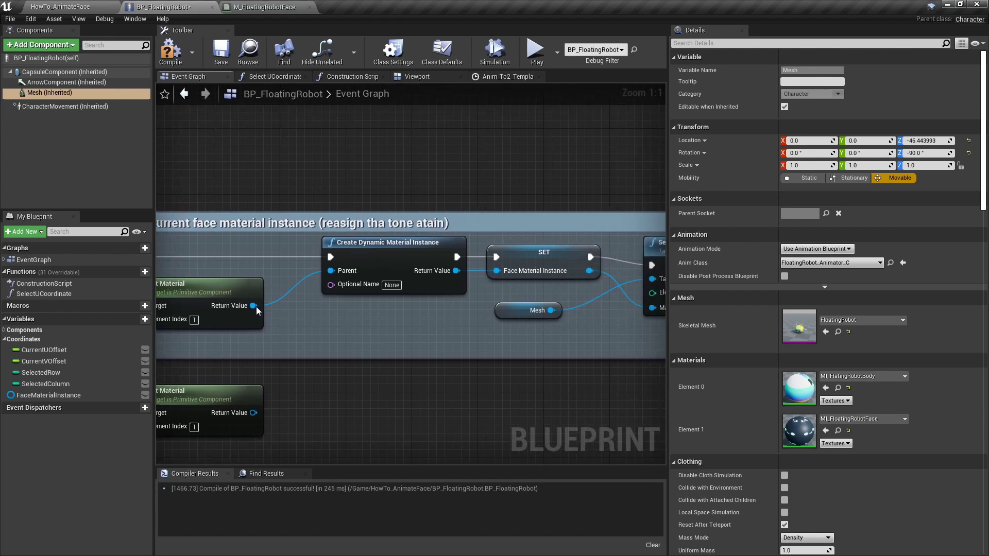
{"action": "right_click_drag", "start_coordinate": [340, 359], "coordinate": [468, 352]}
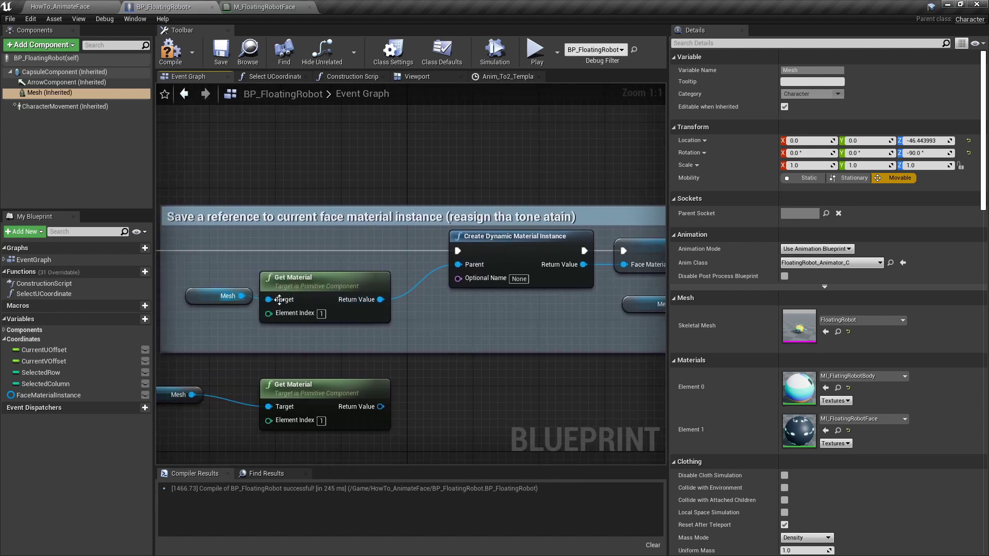
{"action": "left_click", "coordinate": [546, 281]}
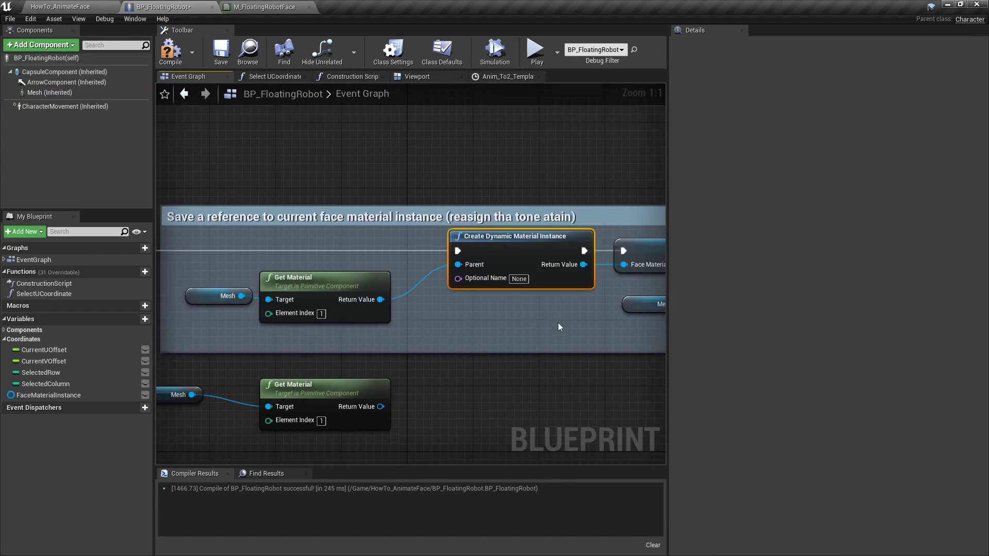
{"action": "right_click_drag", "start_coordinate": [601, 328], "coordinate": [336, 294]}
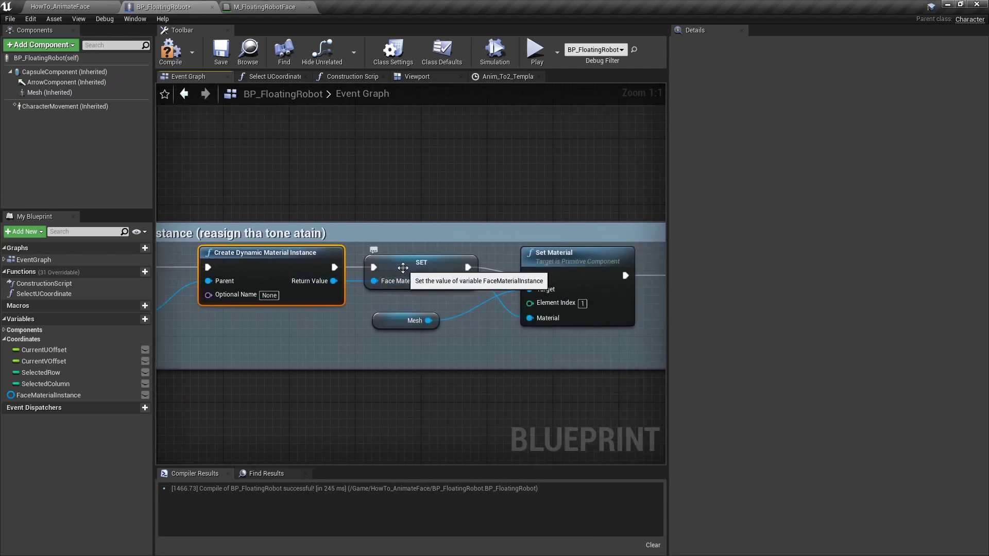
{"action": "right_click_drag", "start_coordinate": [510, 352], "coordinate": [429, 357]}
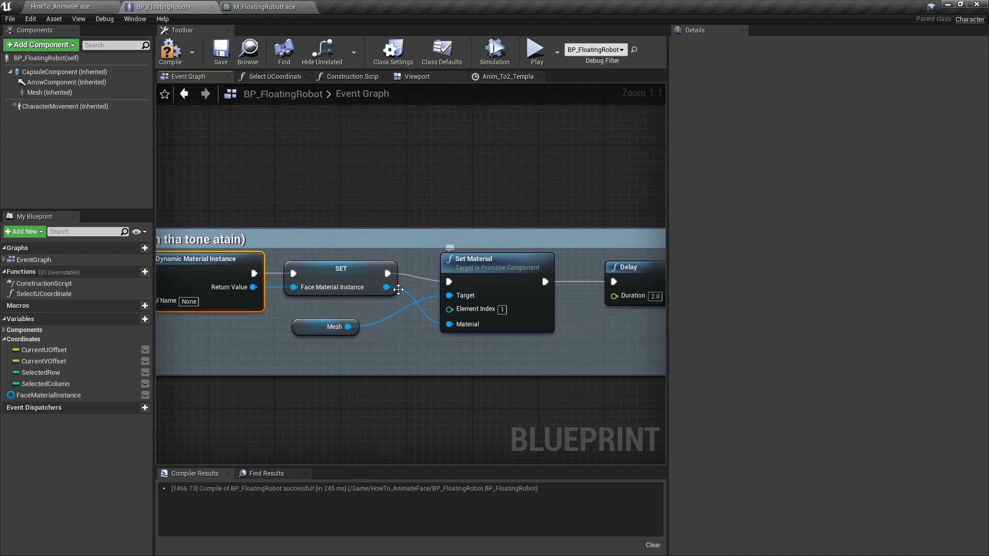
{"action": "left_click", "coordinate": [67, 395]}
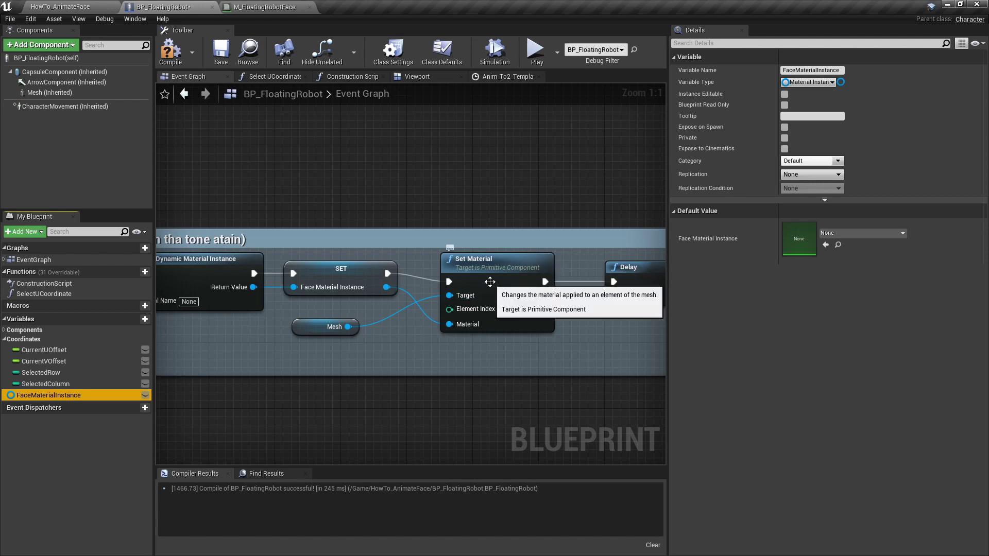
{"action": "right_click_drag", "start_coordinate": [592, 351], "coordinate": [572, 351]}
{"action": "right_click_drag", "start_coordinate": [571, 351], "coordinate": [237, 309]}
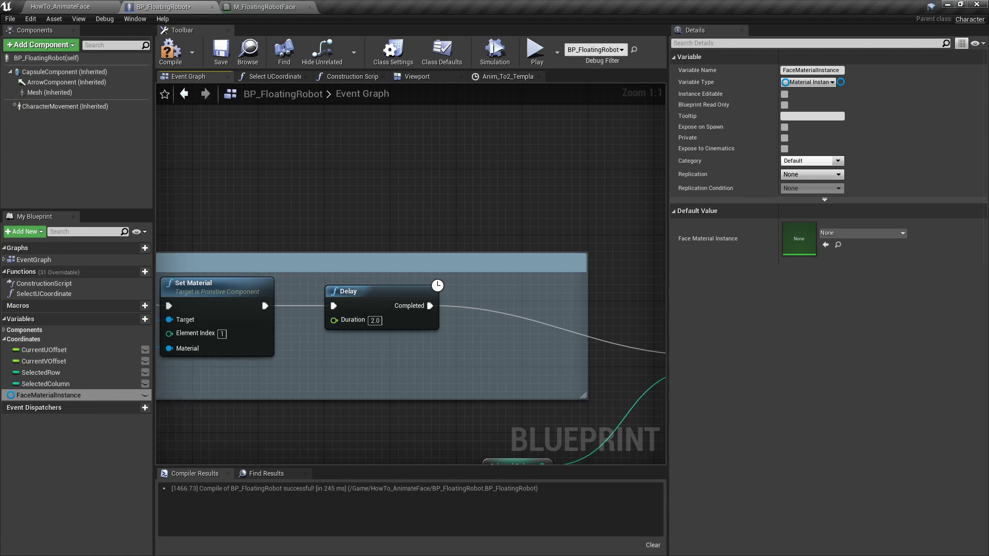
Add a FaceMaterialInstance getter below the comment box and connect a Set Scalar Parameter Value node to it
{"action": "right_click_drag", "start_coordinate": [385, 457], "coordinate": [418, 351]}
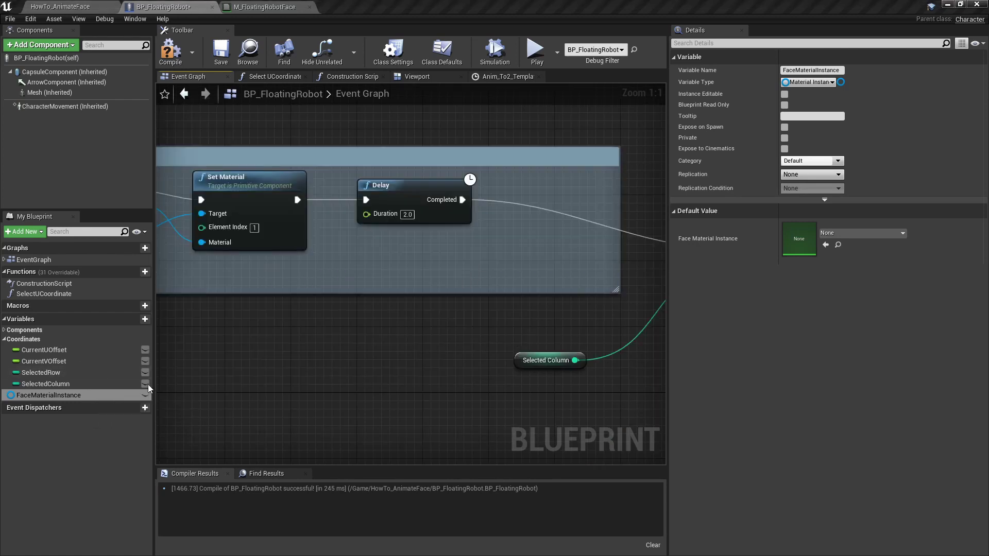
{"action": "left_click_drag", "start_coordinate": [146, 394], "coordinate": [227, 382]}
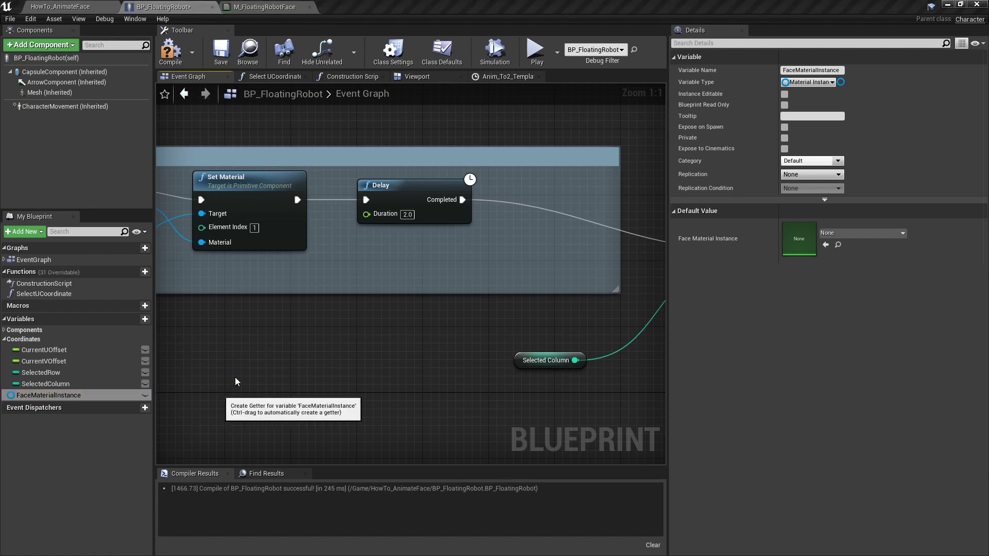
{"action": "left_click", "coordinate": [236, 381]}
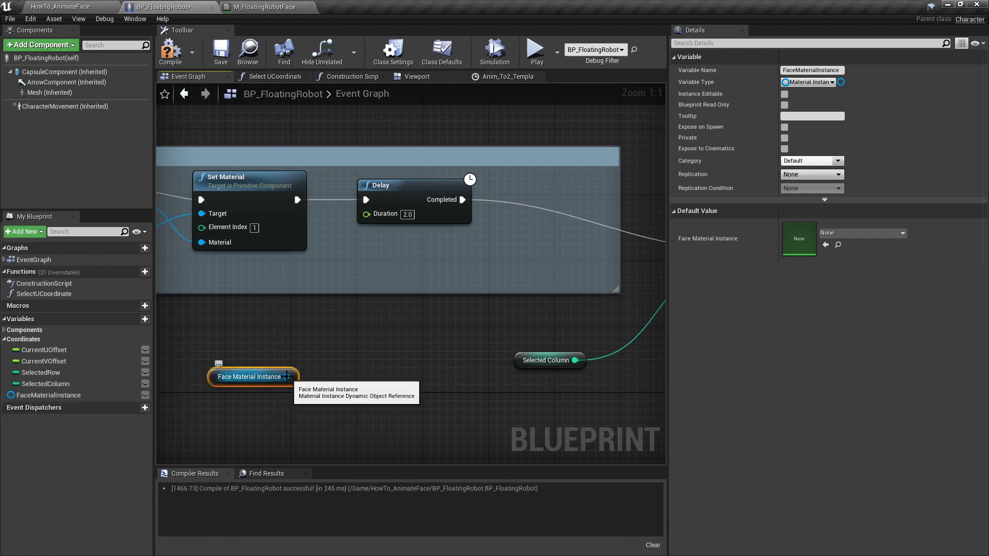
{"action": "left_click_drag", "start_coordinate": [287, 377], "coordinate": [346, 344]}
{"action": "type", "text": "set"}
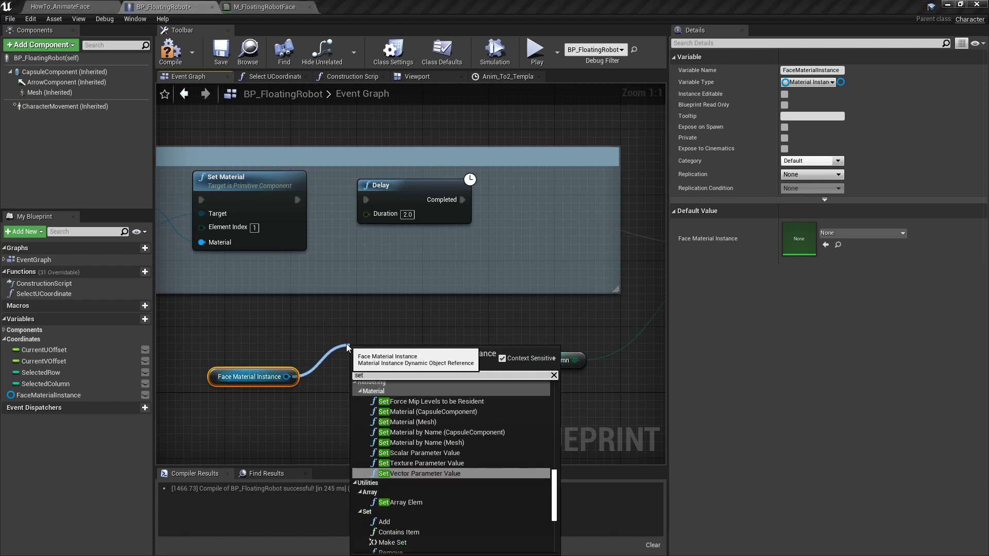
{"action": "type", "text": " scal"}
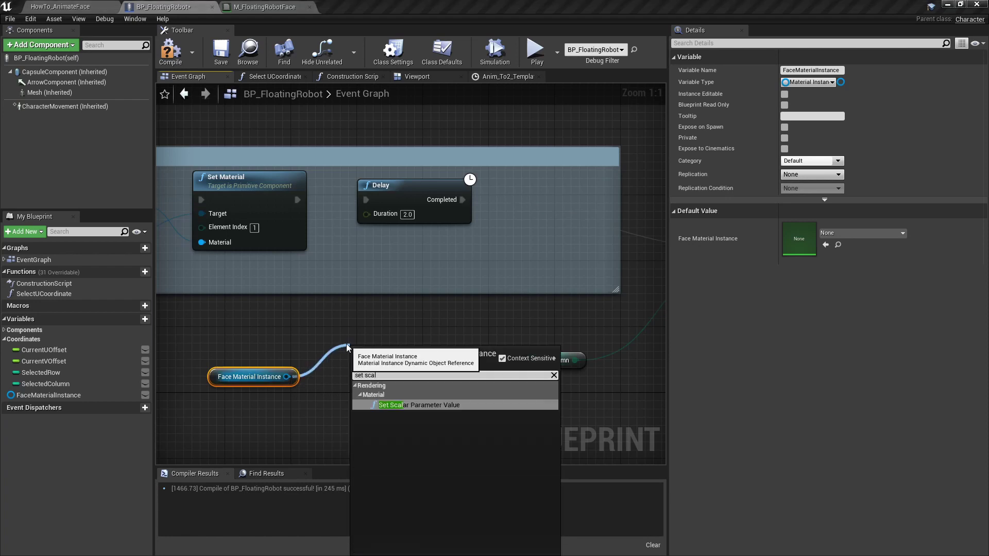
{"action": "left_click", "coordinate": [433, 405]}
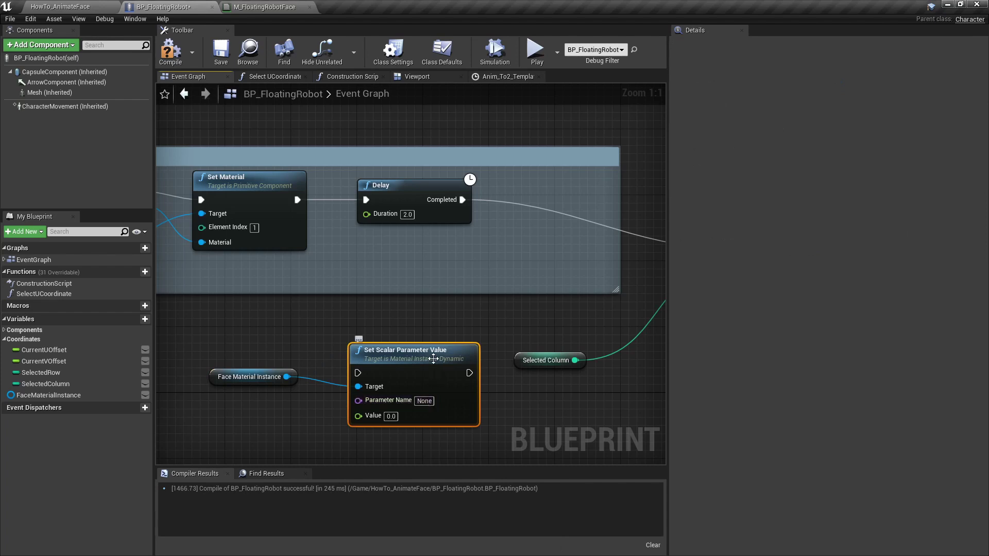
{"action": "left_click_drag", "start_coordinate": [400, 354], "coordinate": [401, 337]}
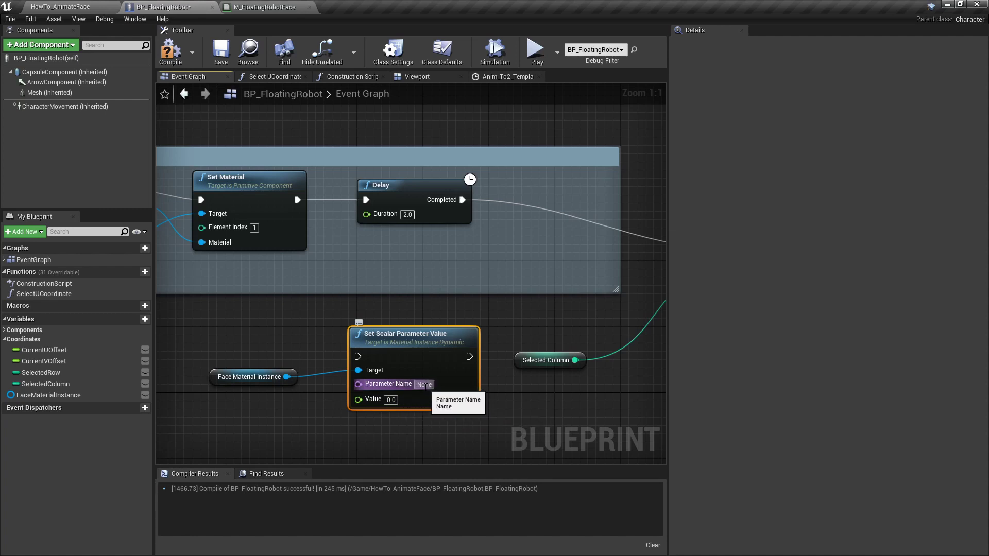
Look up the offset parameter in MI_FloatingRobotFace, then set the new node's Parameter Name to UOffset and Value to 0.5
{"action": "left_click", "coordinate": [95, 6]}
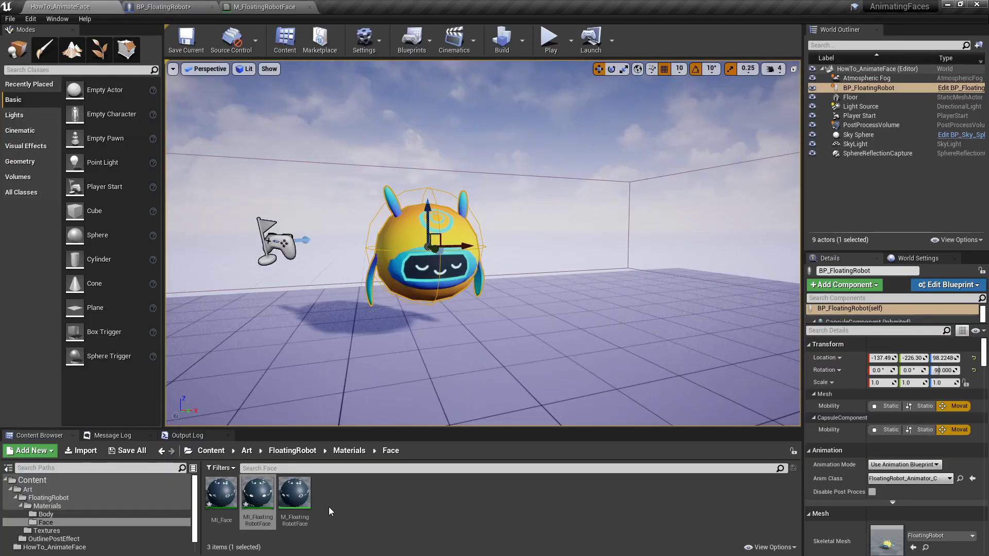
{"action": "double_click", "coordinate": [260, 497]}
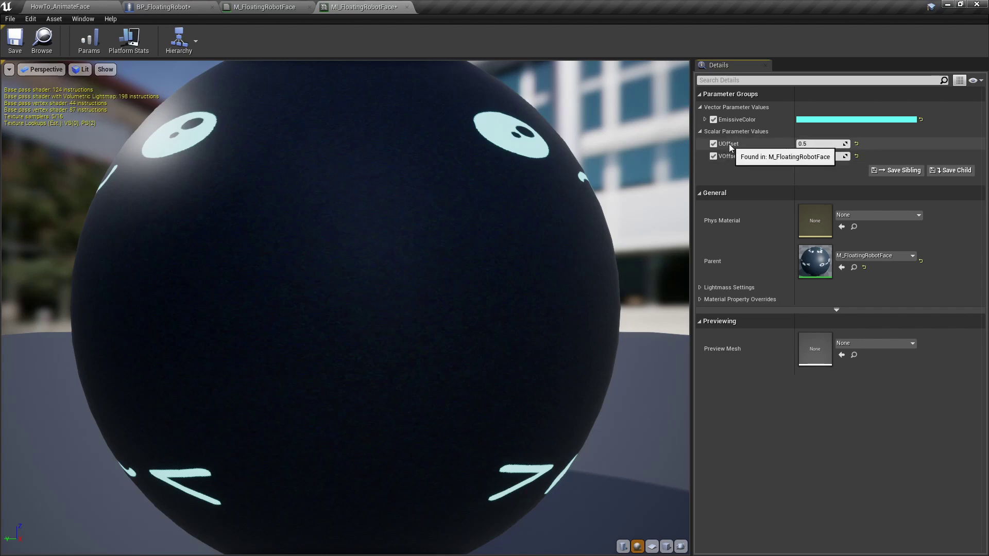
{"action": "left_click", "coordinate": [194, 7]}
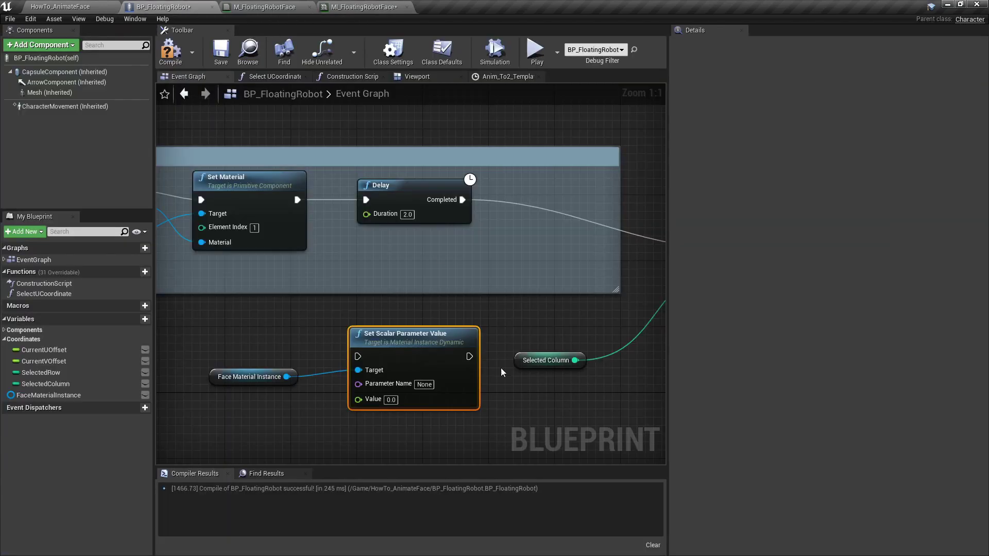
{"action": "left_click", "coordinate": [423, 384]}
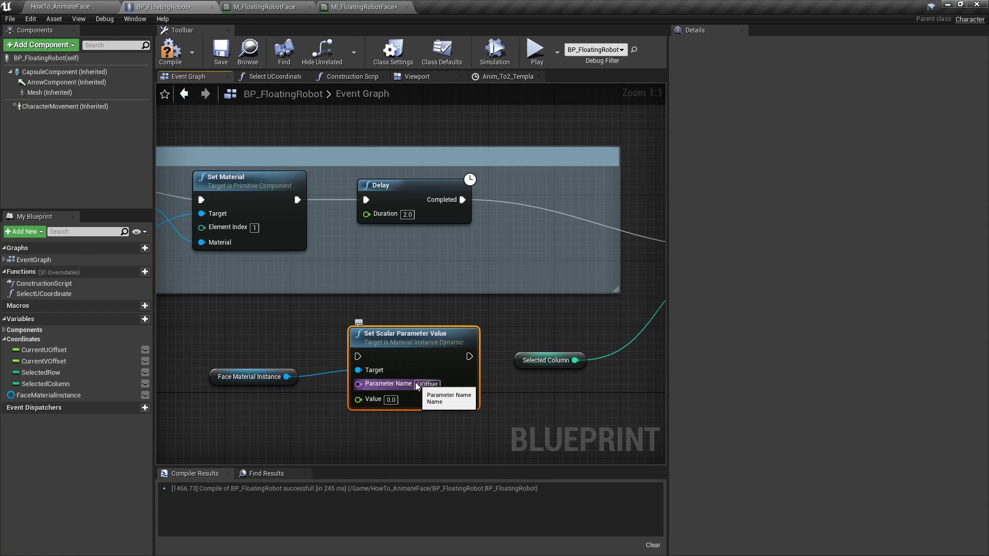
{"action": "left_click", "coordinate": [429, 417]}
{"action": "left_click", "coordinate": [393, 400]}
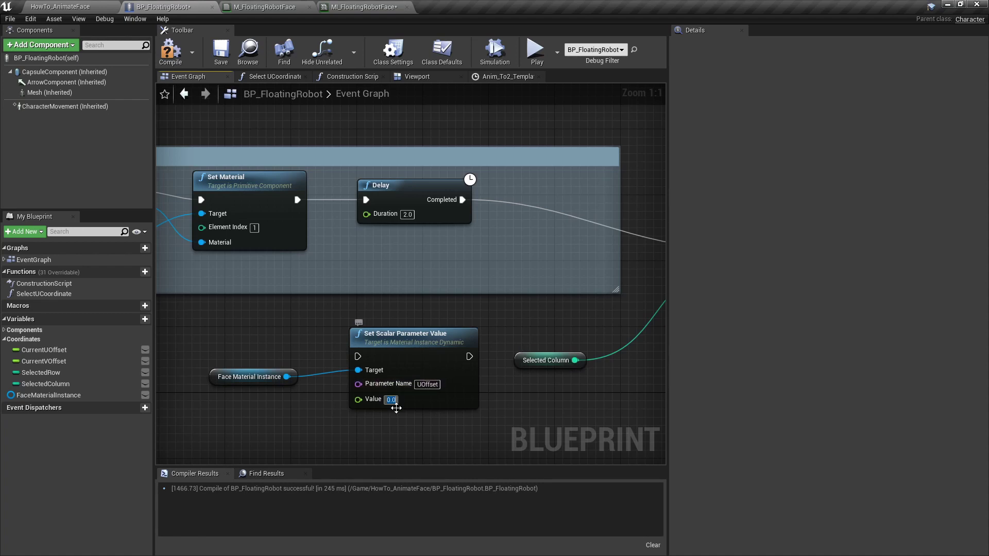
{"action": "type", "text": "0.5"}
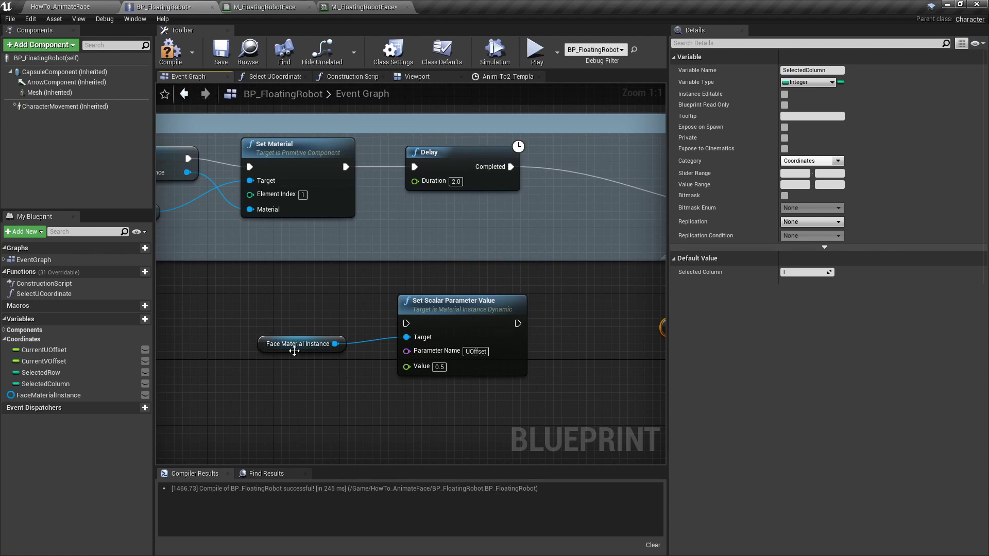
Examine how the Selected Column variable feeds the Switch on Int node in the Update U Coordinate section
{"action": "right_click_drag", "start_coordinate": [184, 146], "coordinate": [309, 150]}
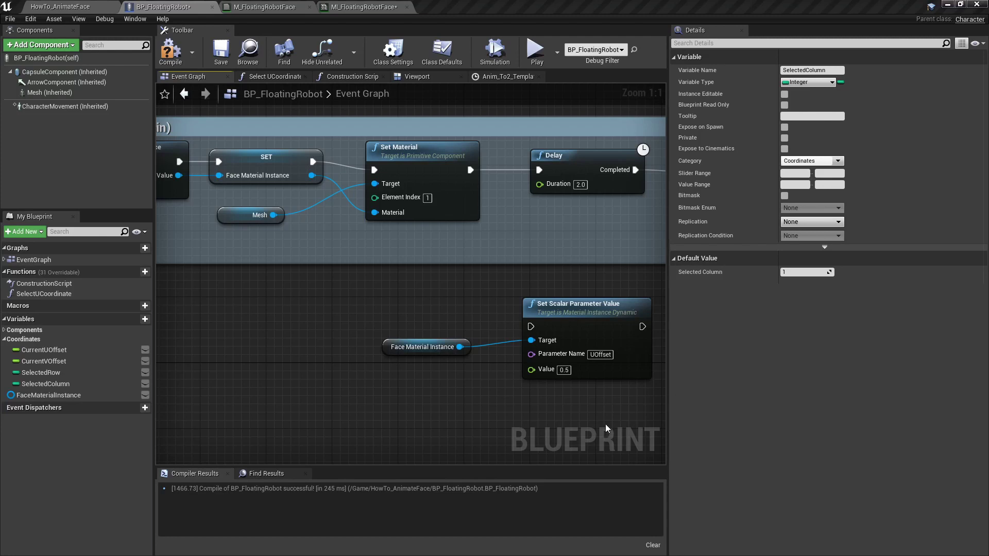
{"action": "right_click_drag", "start_coordinate": [607, 422], "coordinate": [354, 404]}
{"action": "right_click_drag", "start_coordinate": [503, 404], "coordinate": [282, 394]}
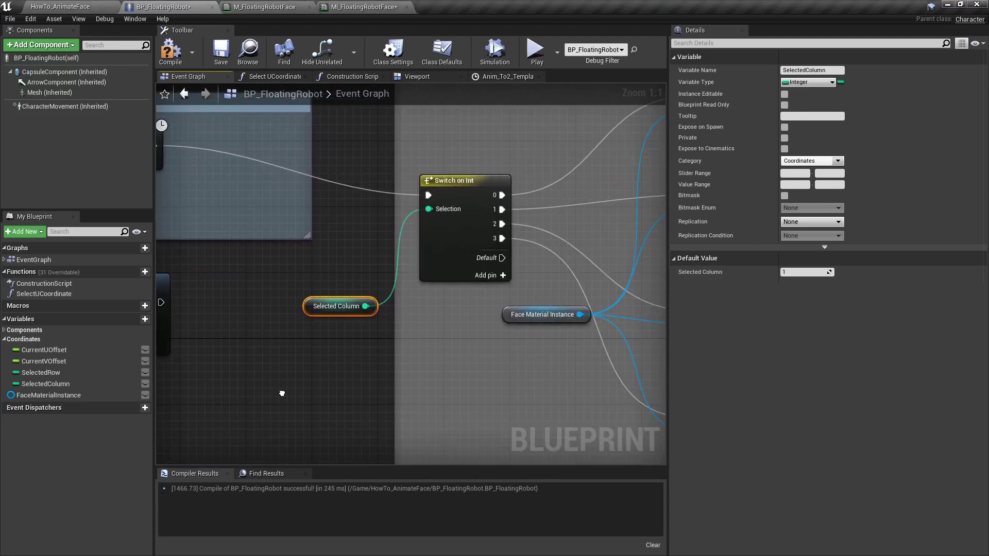
{"action": "right_click_drag", "start_coordinate": [537, 398], "coordinate": [422, 414]}
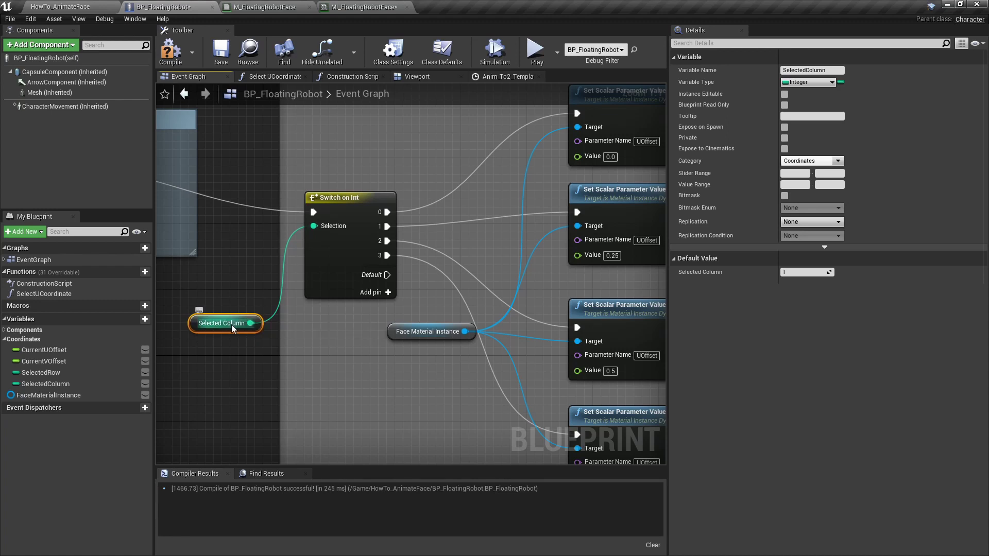
{"action": "left_click", "coordinate": [50, 381]}
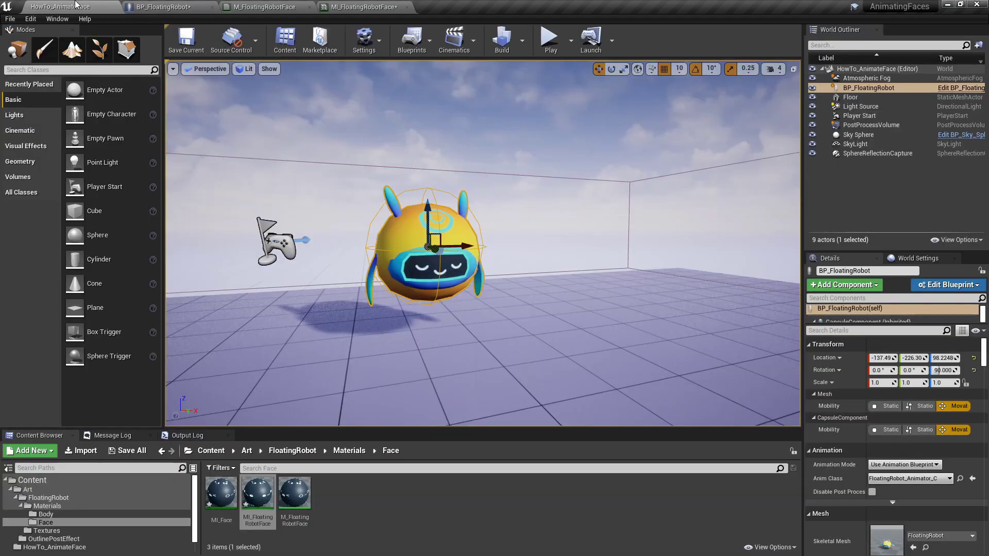
Open the FacesDiffuse texture from the Textures folder and compare its face columns with the Selected Column variable in BP_FloatingRobot
{"action": "left_click", "coordinate": [59, 6]}
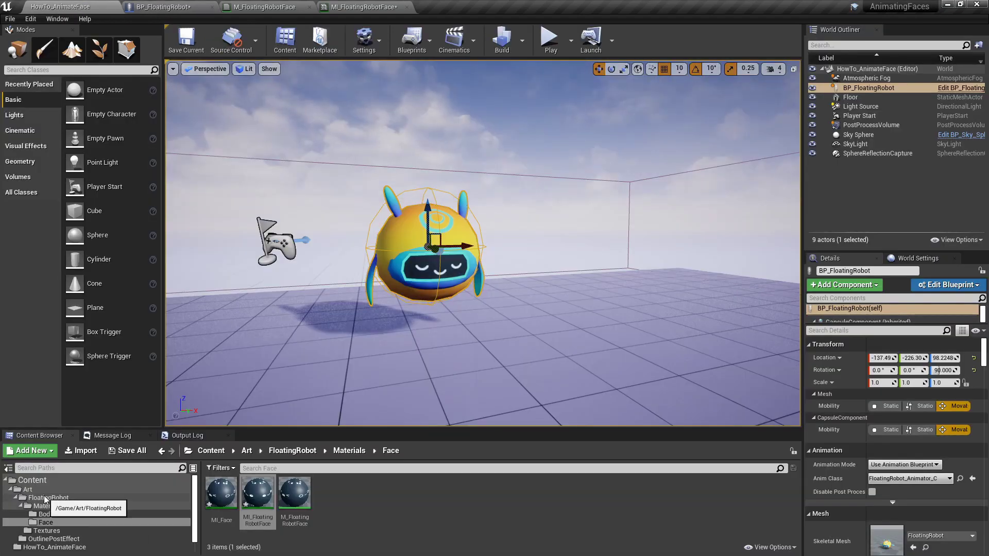
{"action": "left_click", "coordinate": [47, 531]}
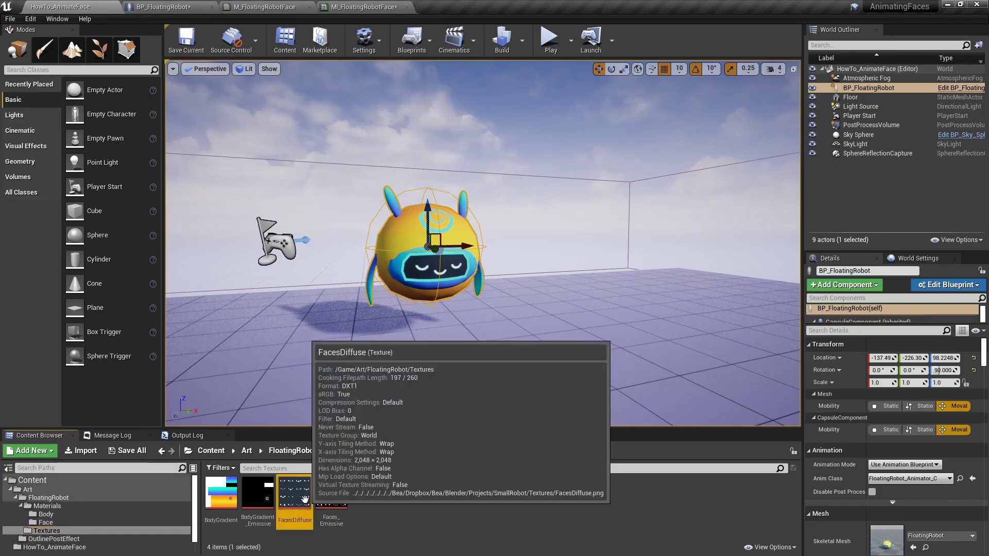
{"action": "double_click", "coordinate": [295, 493]}
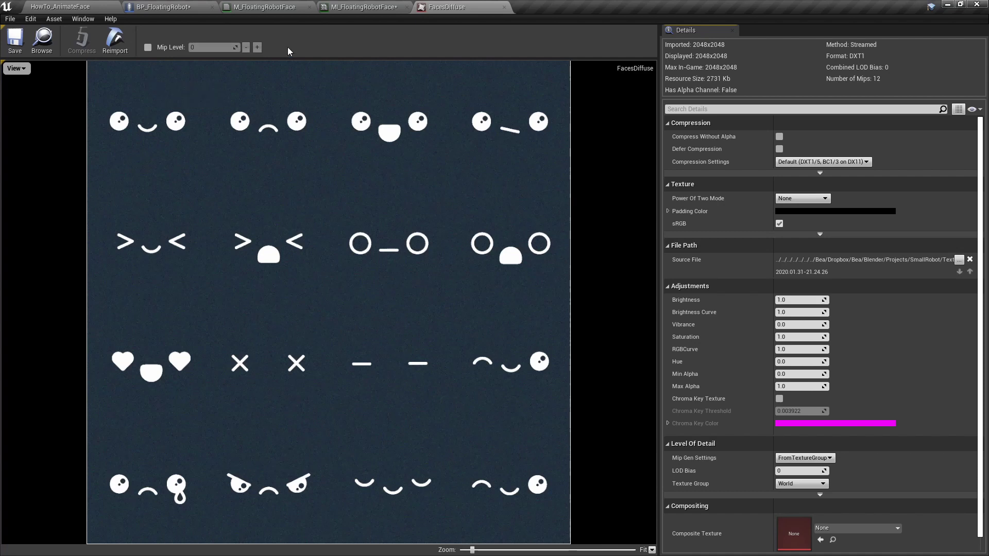
{"action": "left_click", "coordinate": [164, 4]}
{"action": "right_click_drag", "start_coordinate": [344, 335], "coordinate": [466, 335]}
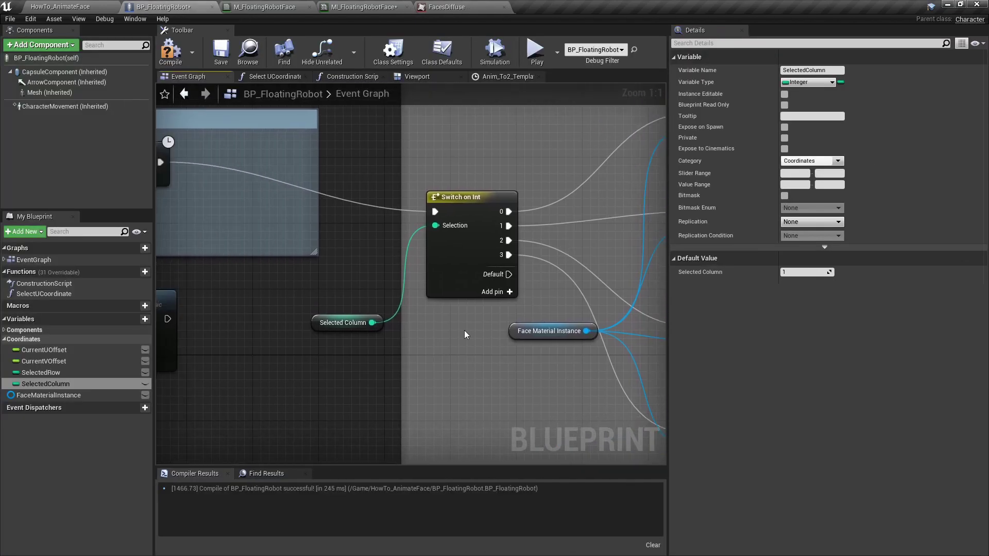
{"action": "left_click", "coordinate": [343, 314]}
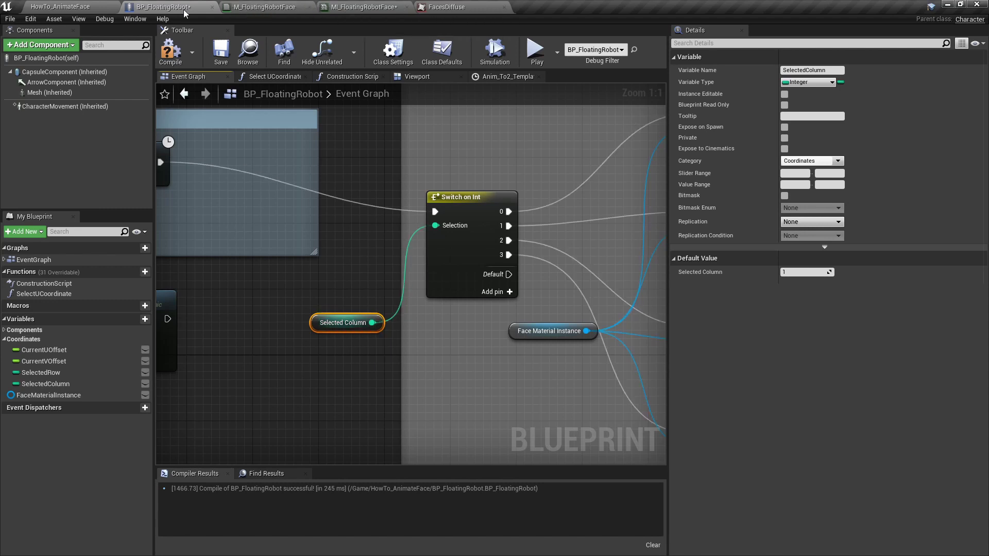
{"action": "left_click", "coordinate": [474, 8]}
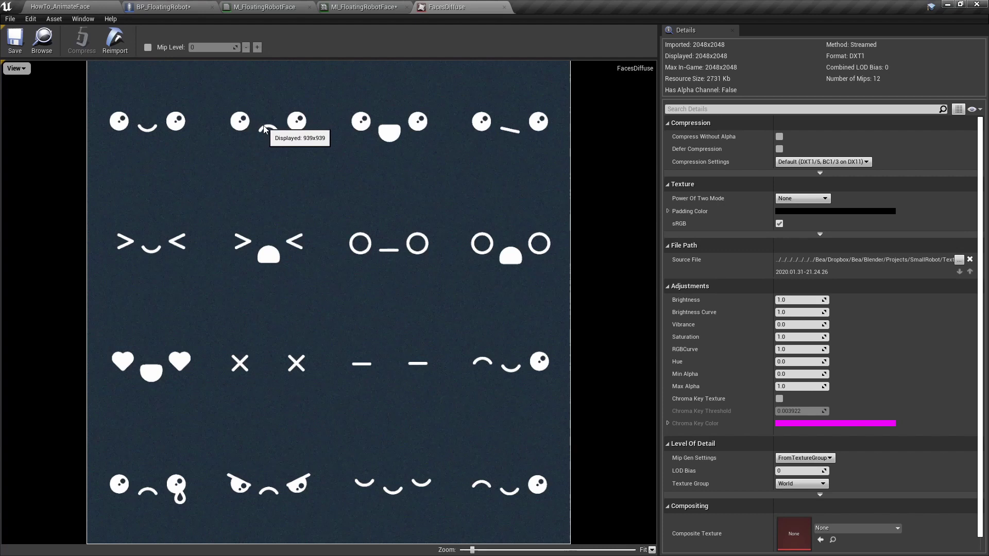
{"action": "left_click", "coordinate": [165, 7]}
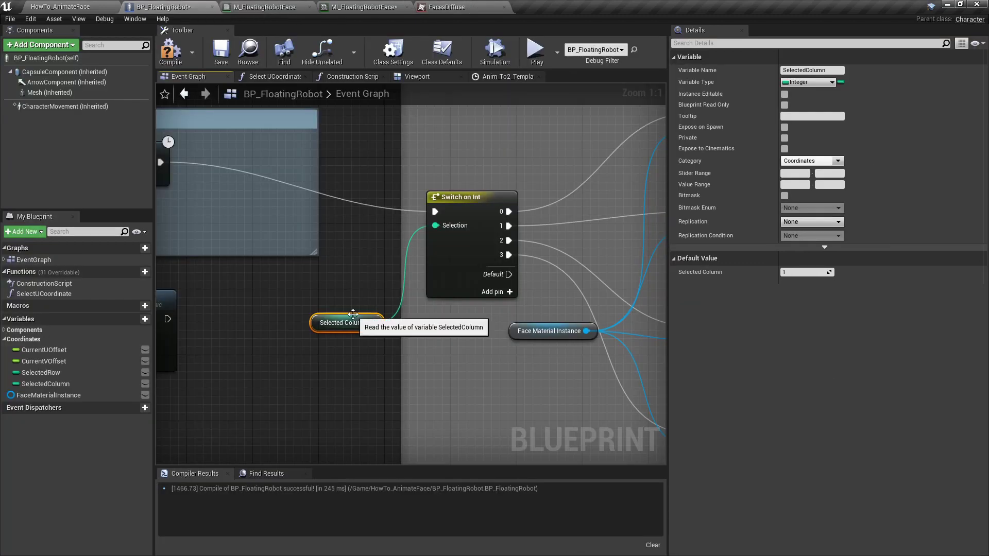
{"action": "type", "text": "0"}
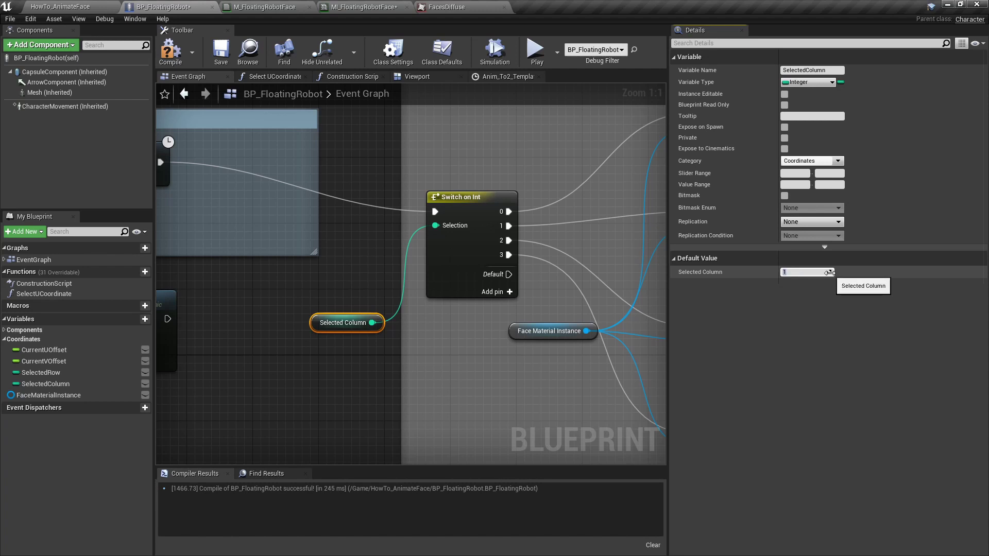
Review the UOffset values on the four Set Scalar Parameter Value nodes against the face columns in FacesDiffuse
{"action": "right_click_drag", "start_coordinate": [586, 158], "coordinate": [382, 195]}
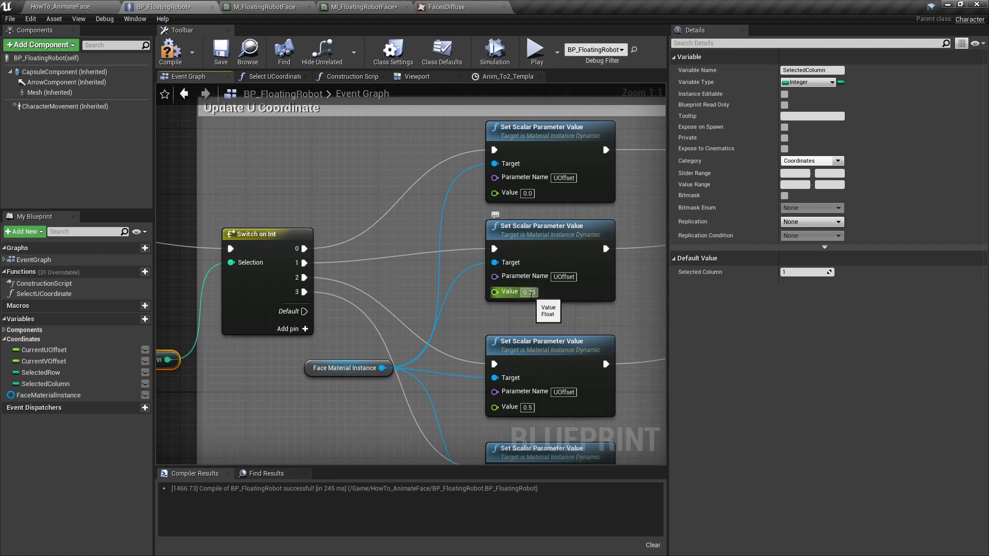
{"action": "right_click_drag", "start_coordinate": [560, 345], "coordinate": [499, 312]}
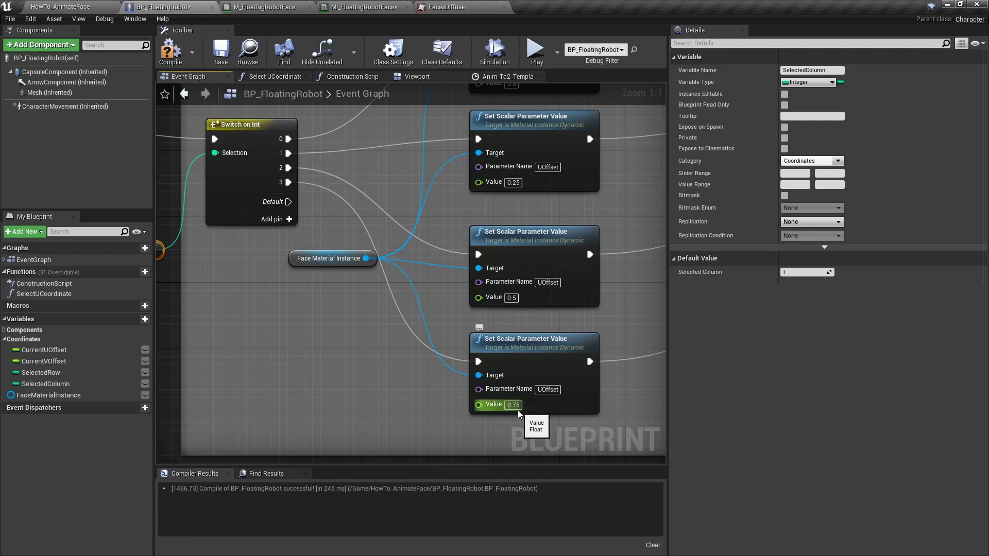
{"action": "right_click_drag", "start_coordinate": [378, 351], "coordinate": [267, 433]}
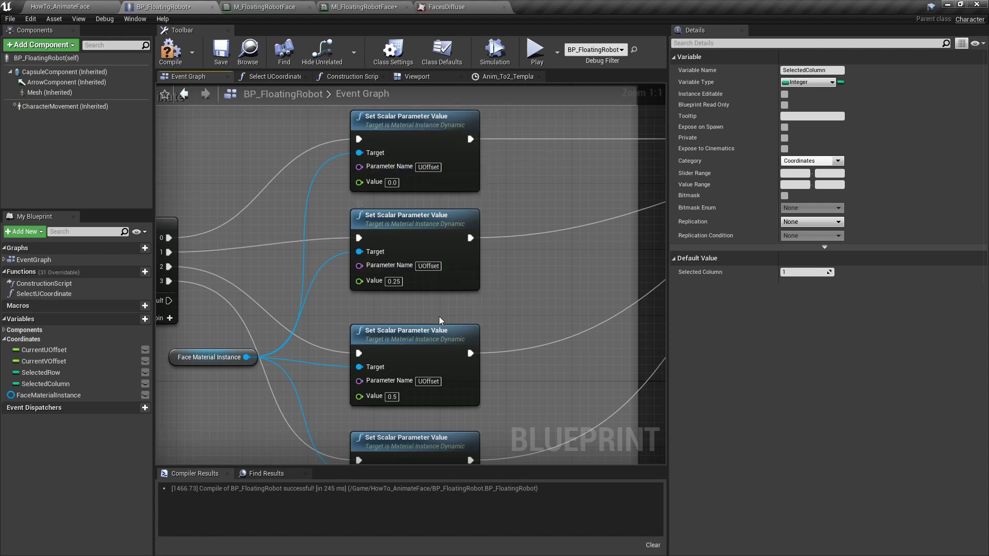
{"action": "right_click_drag", "start_coordinate": [439, 316], "coordinate": [467, 218]}
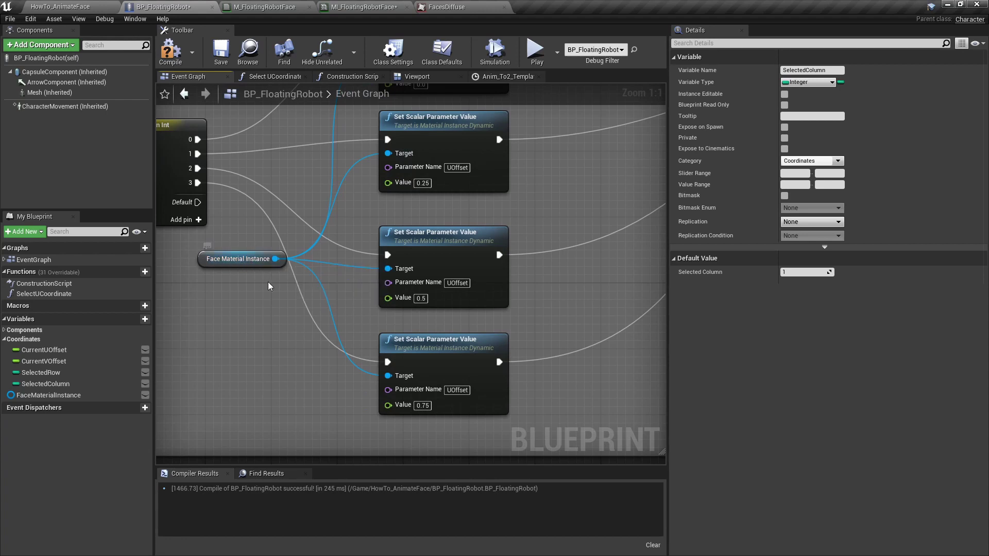
{"action": "right_click_drag", "start_coordinate": [335, 265], "coordinate": [337, 353]}
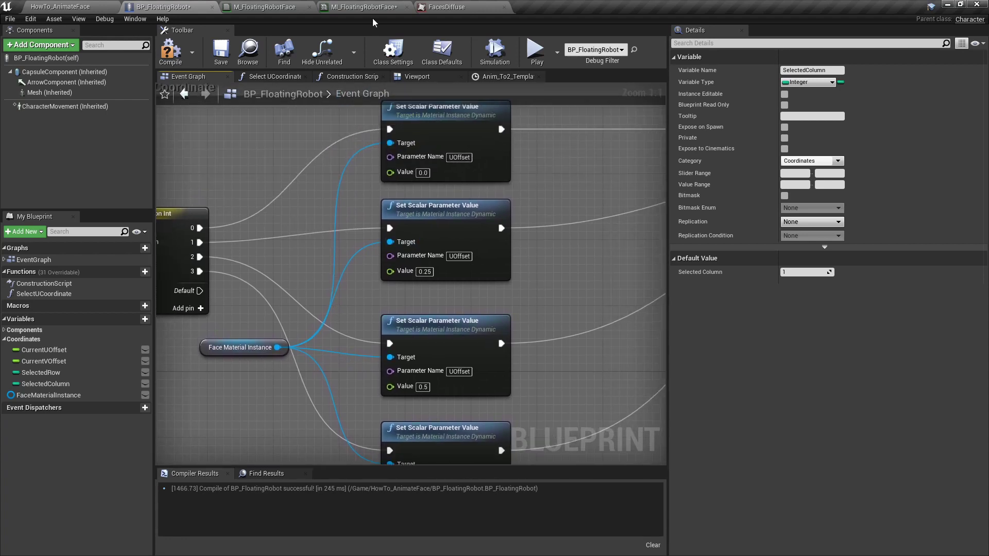
{"action": "left_click", "coordinate": [475, 5]}
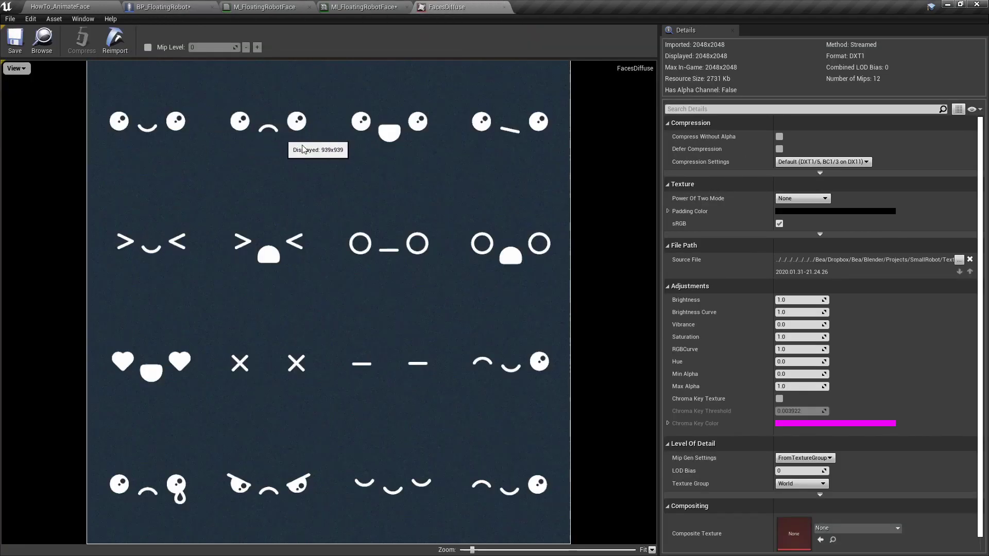
{"action": "left_click", "coordinate": [128, 5]}
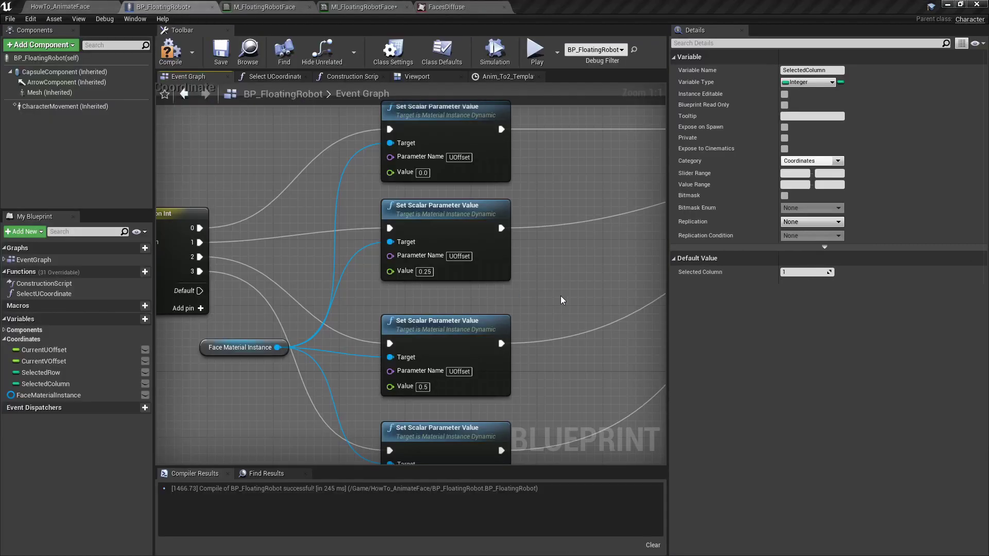
Examine how the second Switch on Int node drives the Anim_To1, Anim_To2 and Anim_To3 timelines
{"action": "right_click_drag", "start_coordinate": [596, 308], "coordinate": [318, 318]}
{"action": "right_click_drag", "start_coordinate": [525, 335], "coordinate": [264, 324]}
{"action": "right_click_drag", "start_coordinate": [466, 300], "coordinate": [249, 317]}
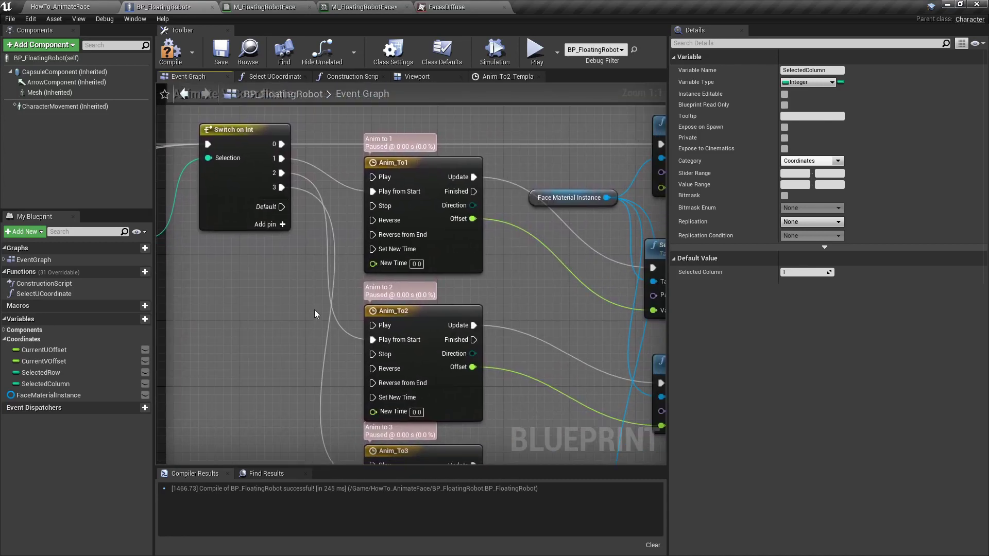
{"action": "right_click_drag", "start_coordinate": [316, 310], "coordinate": [285, 269]}
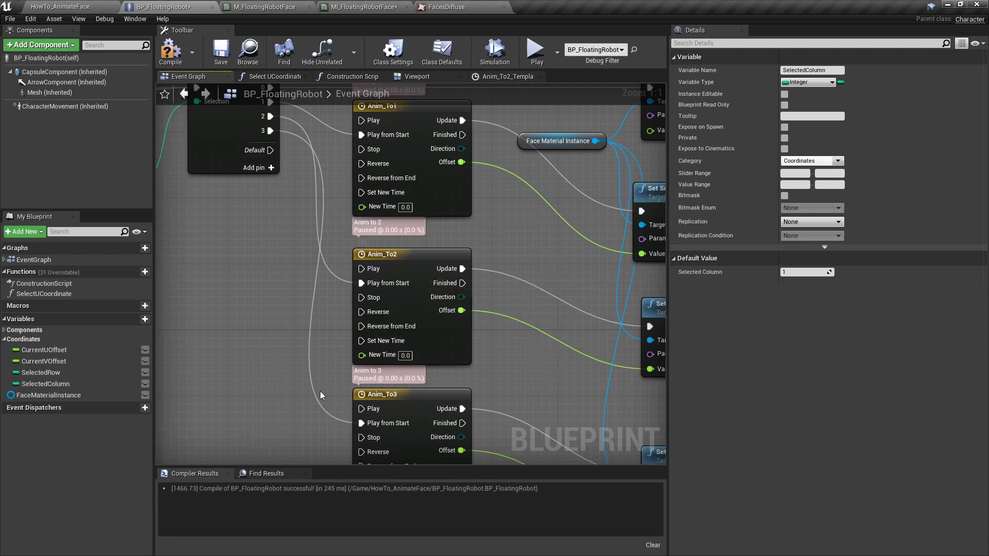
{"action": "right_click_drag", "start_coordinate": [320, 391], "coordinate": [320, 271]}
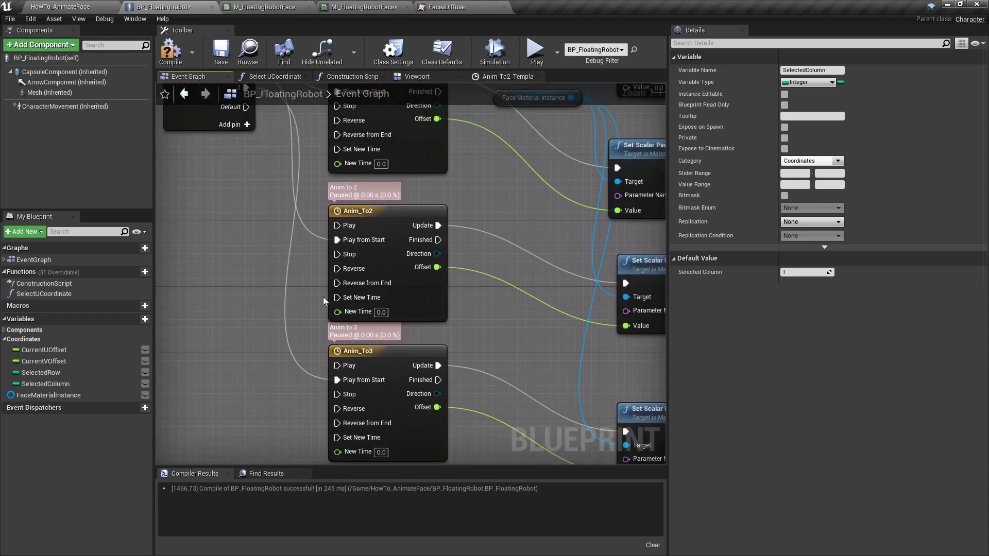
Set the default value of the Selected Row variable feeding the Animate V Coordinate switch to 0
{"action": "right_click_drag", "start_coordinate": [323, 297], "coordinate": [348, 400]}
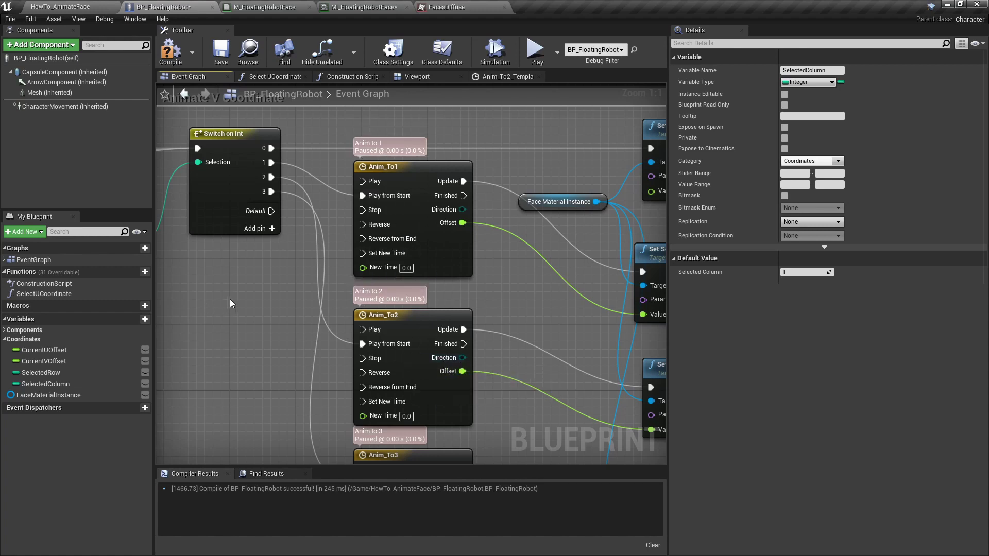
{"action": "right_click_drag", "start_coordinate": [230, 299], "coordinate": [389, 302]}
{"action": "left_click", "coordinate": [263, 240]}
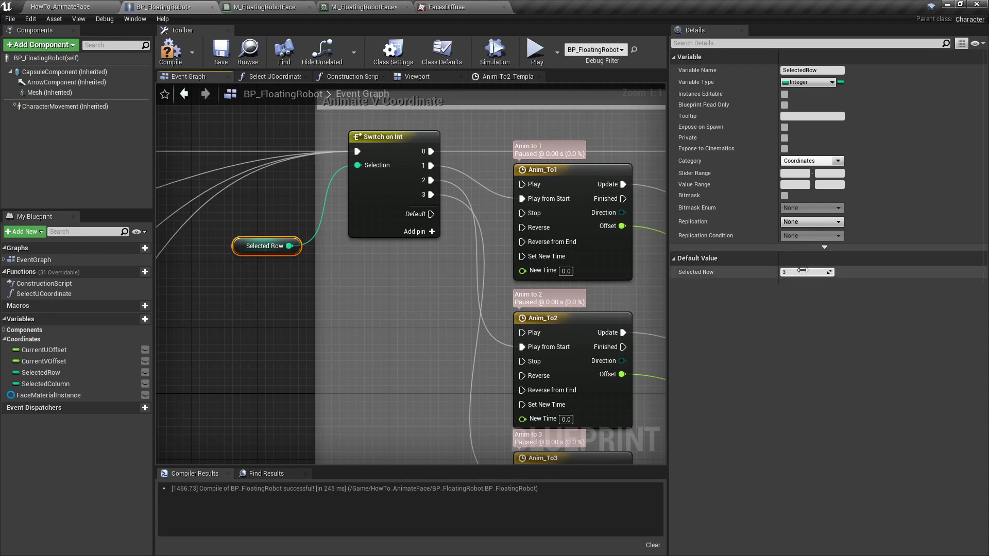
{"action": "type", "text": "0"}
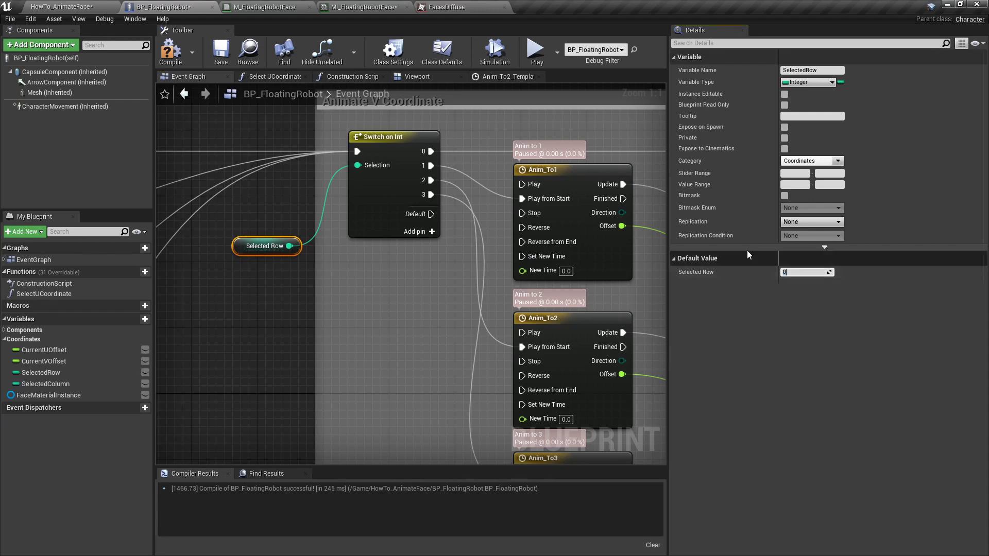
Trace the switch's 0 output to its VOffset Set Scalar Parameter Value node and compare it with the face rows in FacesDiffuse
{"action": "right_click_drag", "start_coordinate": [461, 150], "coordinate": [271, 189]}
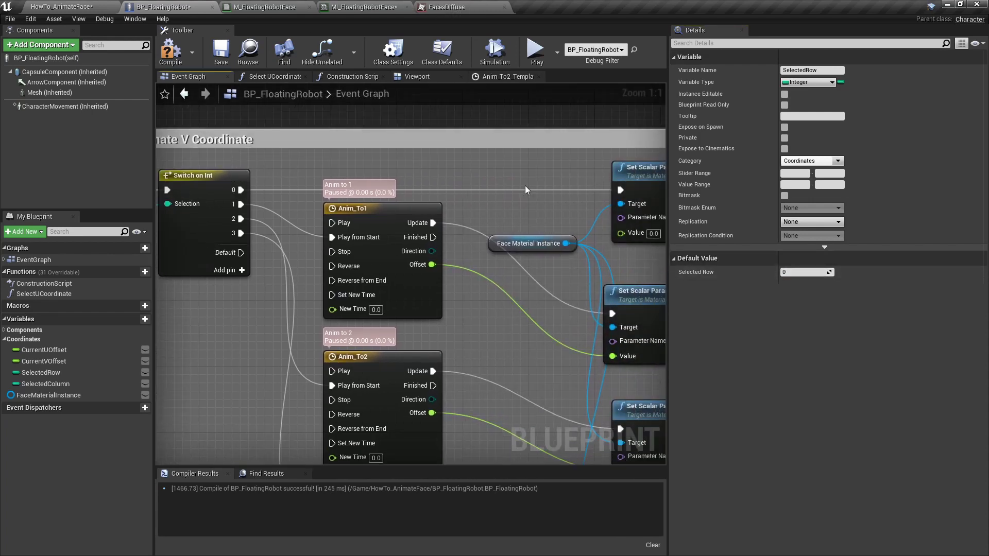
{"action": "right_click_drag", "start_coordinate": [525, 190], "coordinate": [403, 189]}
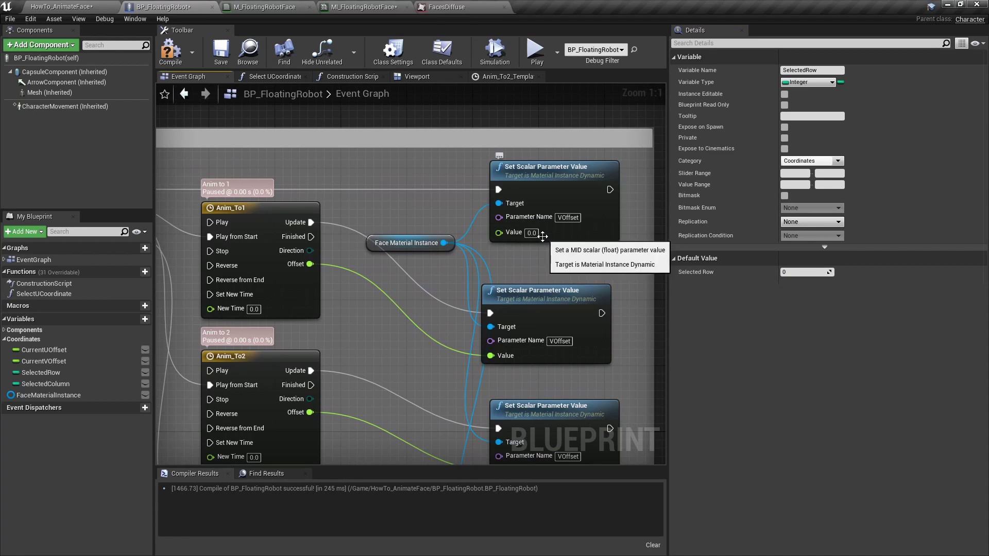
{"action": "right_click_drag", "start_coordinate": [431, 226], "coordinate": [508, 233]}
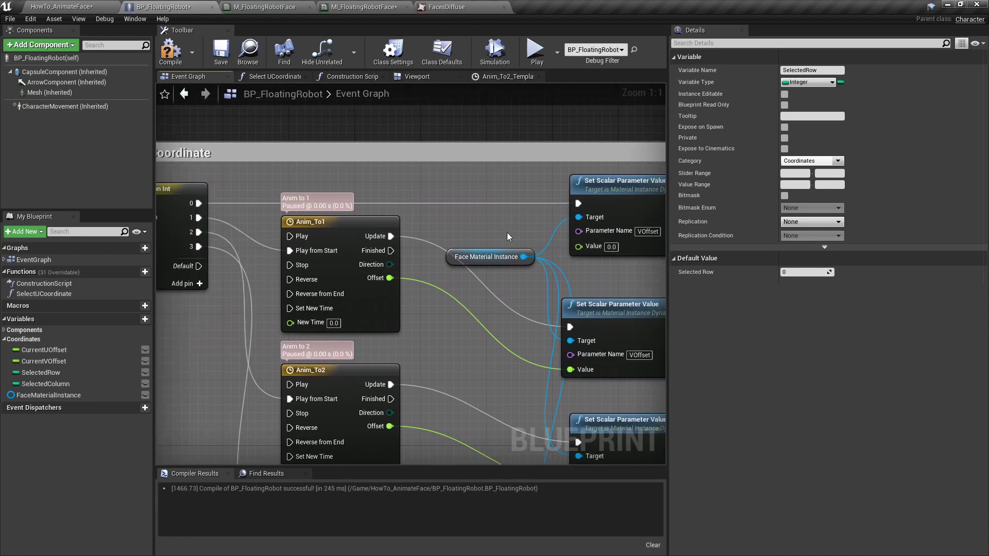
{"action": "right_click_drag", "start_coordinate": [346, 260], "coordinate": [400, 258]}
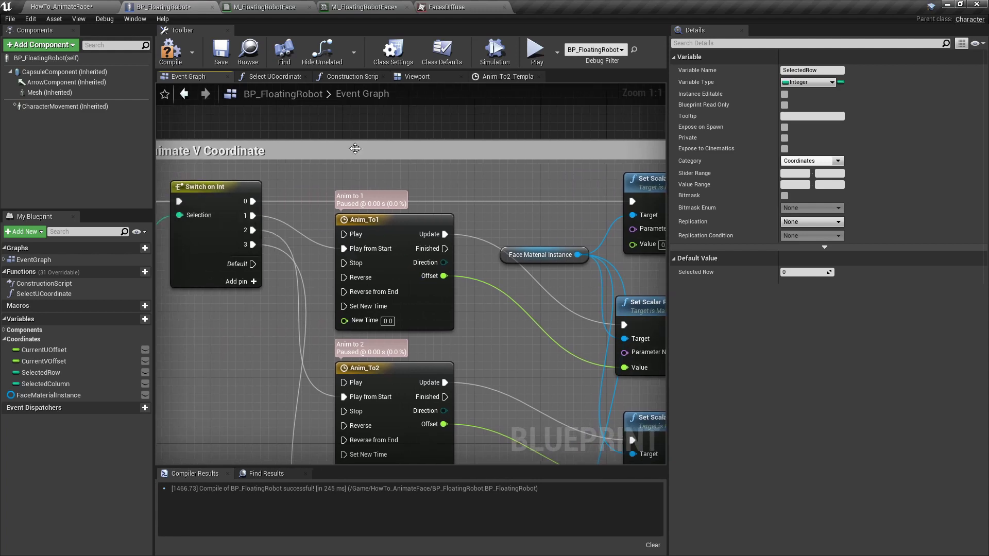
{"action": "left_click", "coordinate": [460, 5]}
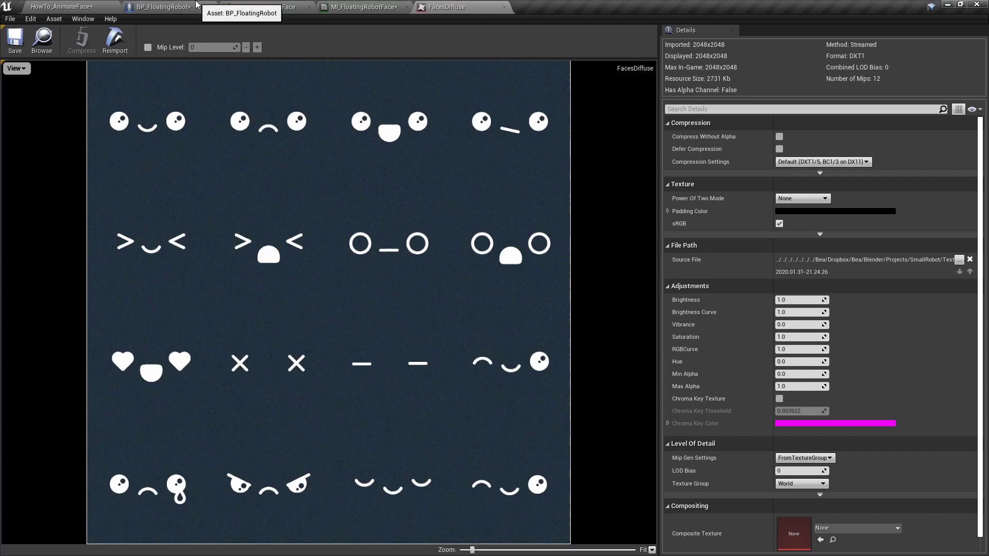
{"action": "left_click", "coordinate": [265, 5]}
{"action": "left_click", "coordinate": [363, 6]}
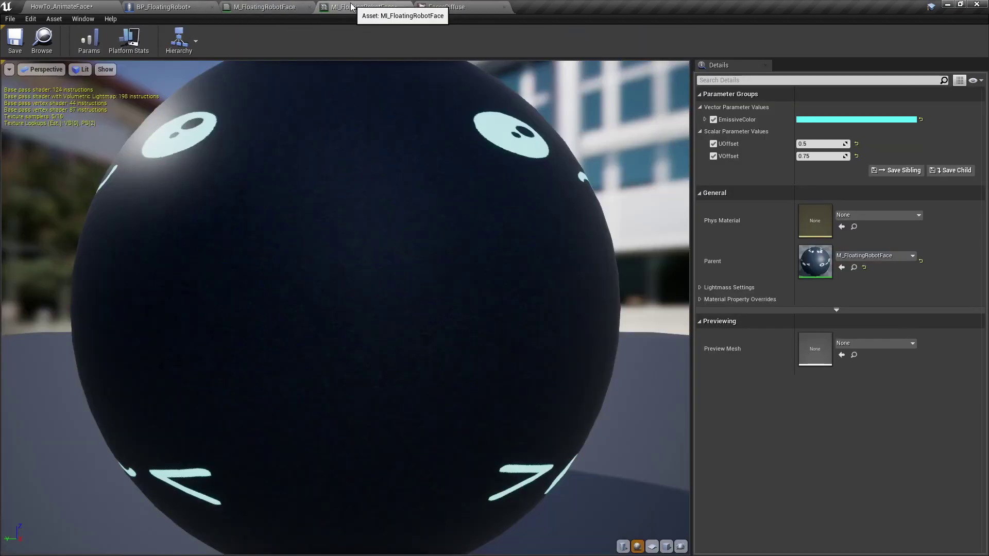
{"action": "left_click", "coordinate": [164, 6]}
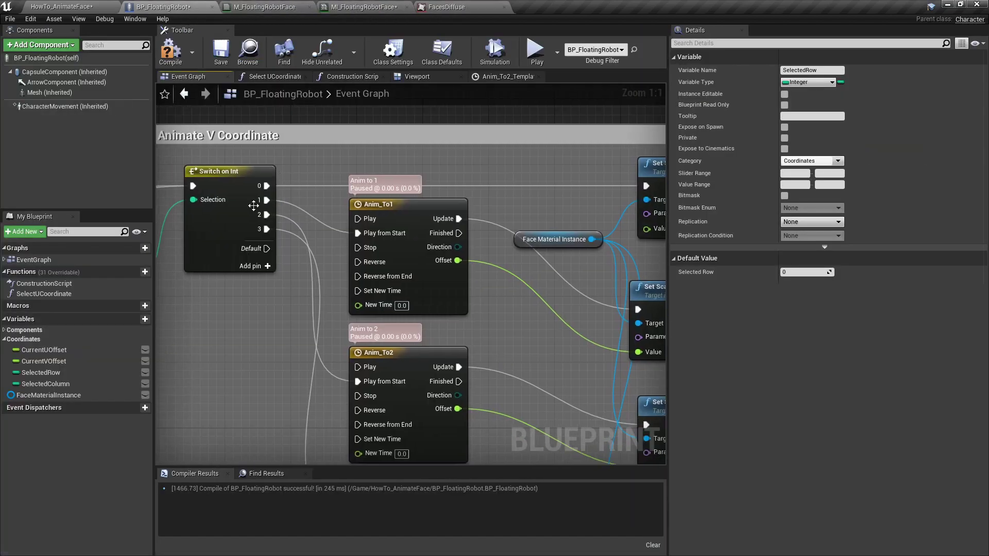
Open the Anim_To1 timeline and inspect the time and value of its first and last Offset keyframes
{"action": "double_click", "coordinate": [405, 206]}
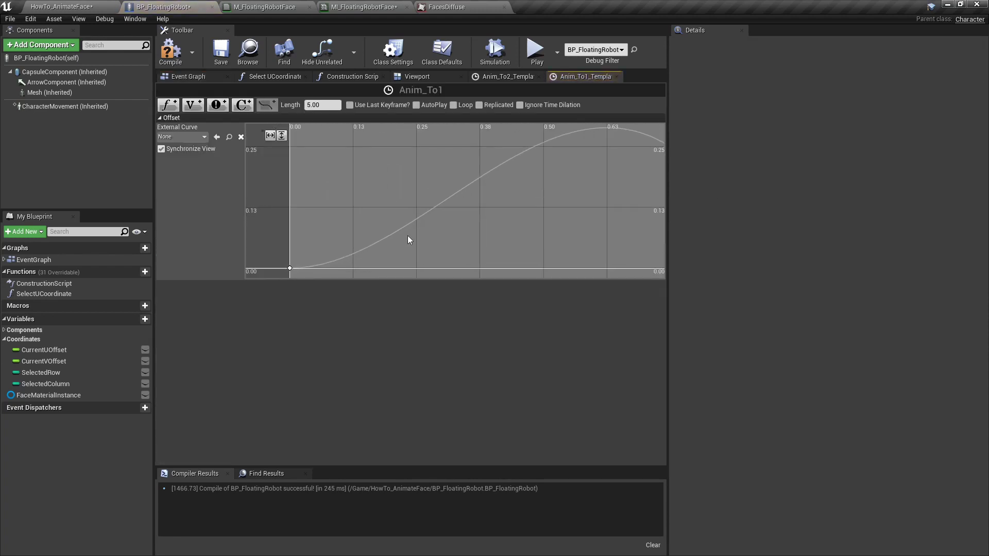
{"action": "left_click", "coordinate": [289, 268]}
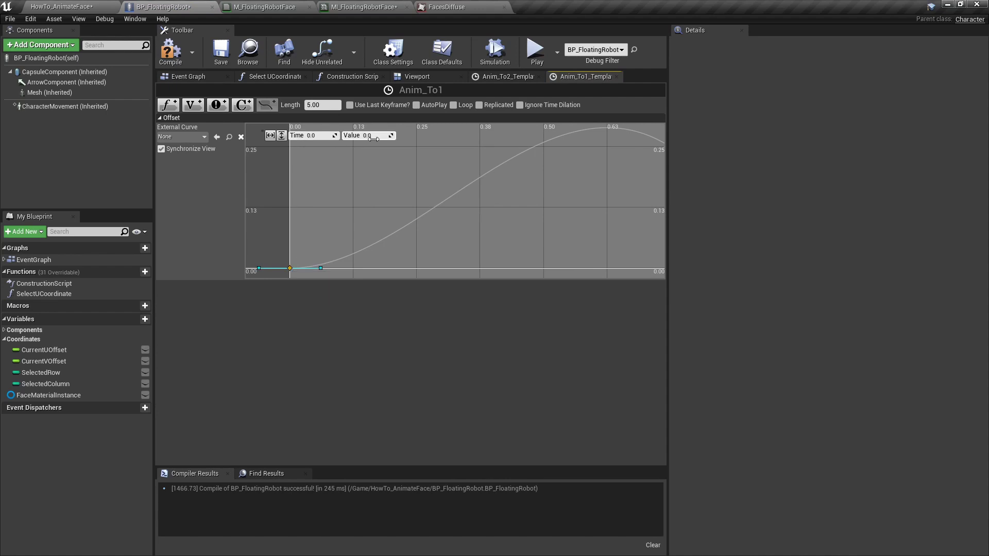
{"action": "right_click_drag", "start_coordinate": [539, 210], "coordinate": [378, 238]}
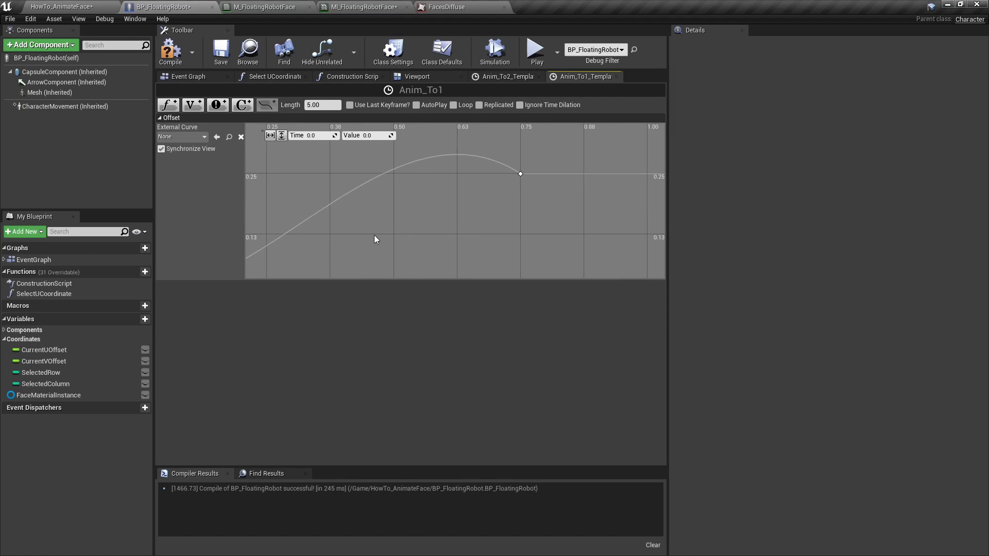
{"action": "left_click", "coordinate": [517, 175]}
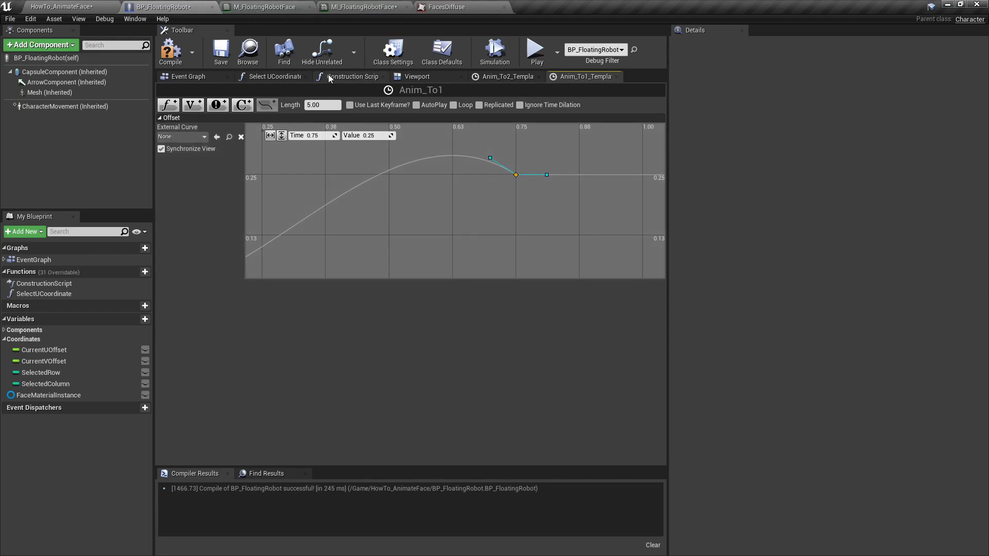
{"action": "left_click", "coordinate": [190, 77]}
Open the Anim_To2 timeline from the Event Graph and inspect the time and value of its last Offset keyframe
{"action": "right_click_drag", "start_coordinate": [505, 372], "coordinate": [498, 285]}
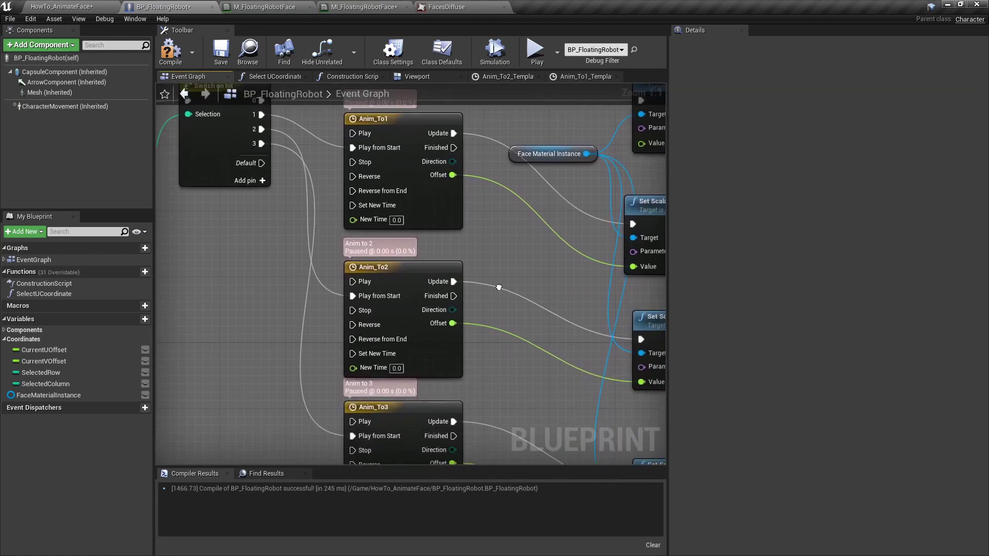
{"action": "double_click", "coordinate": [385, 266]}
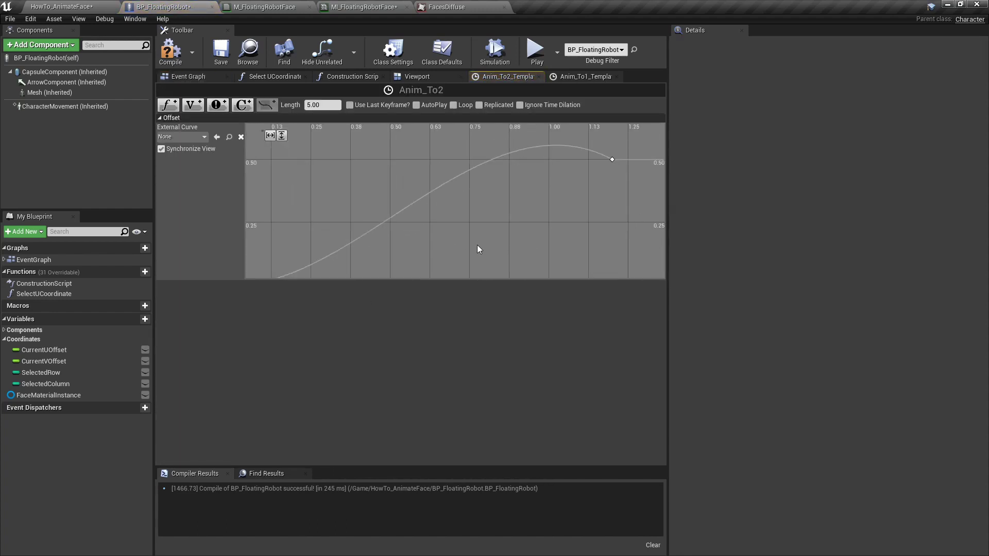
{"action": "left_click", "coordinate": [541, 168]}
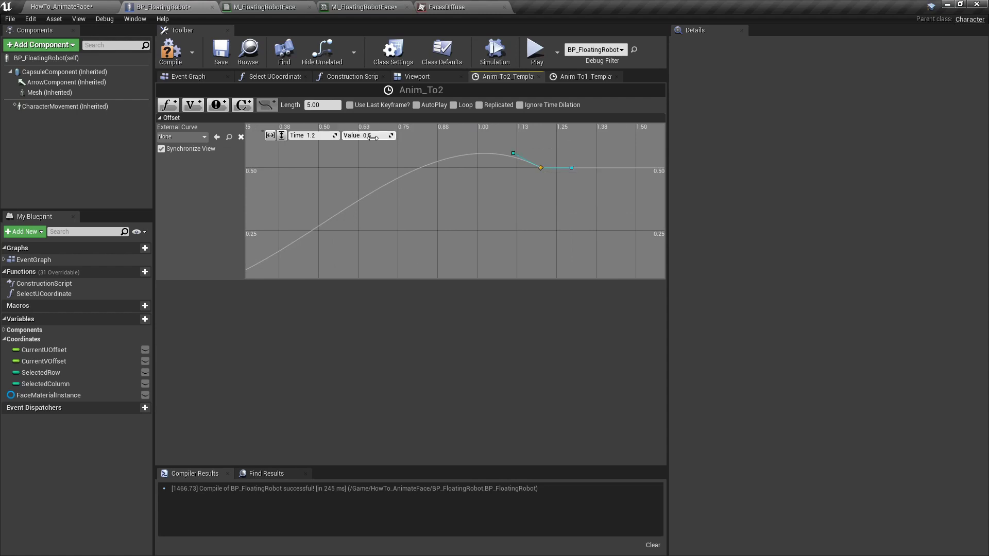
{"action": "left_click", "coordinate": [363, 7]}
{"action": "left_click", "coordinate": [265, 7]}
{"action": "left_click", "coordinate": [188, 5]}
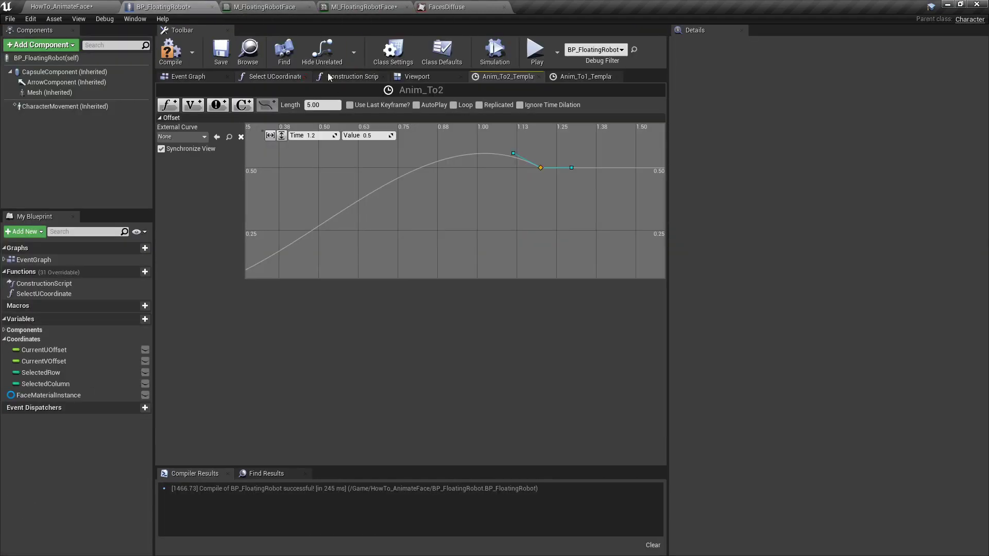
{"action": "left_click", "coordinate": [203, 77]}
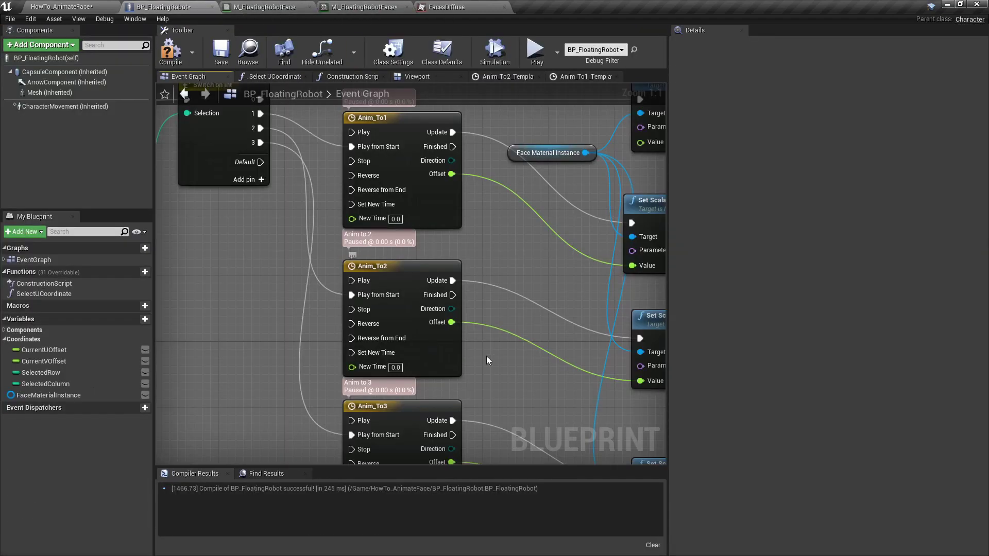
Open the Anim_To3 timeline and inspect the time and value of its end and start Offset keyframes
{"action": "right_click_drag", "start_coordinate": [486, 356], "coordinate": [462, 264]}
{"action": "left_click", "coordinate": [397, 294]}
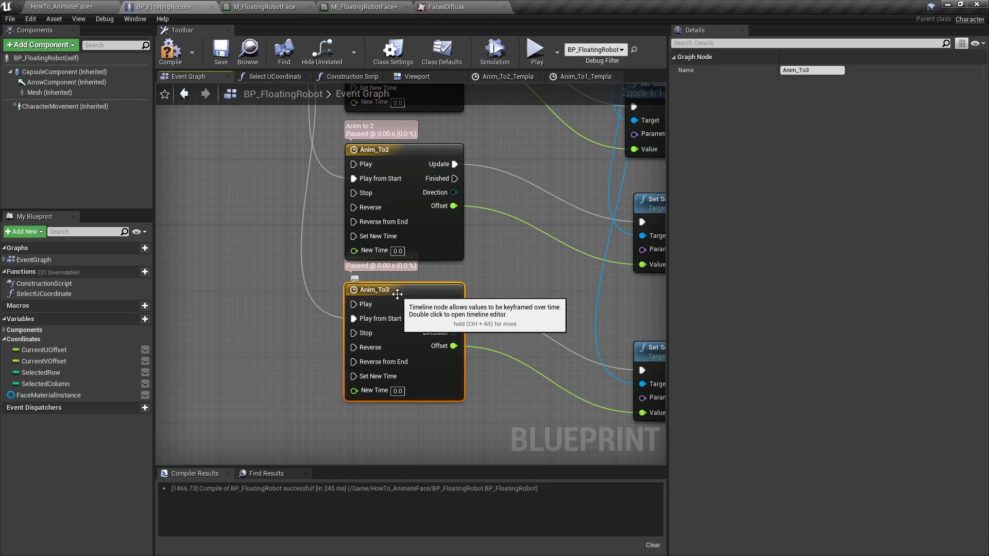
{"action": "double_click", "coordinate": [397, 293]}
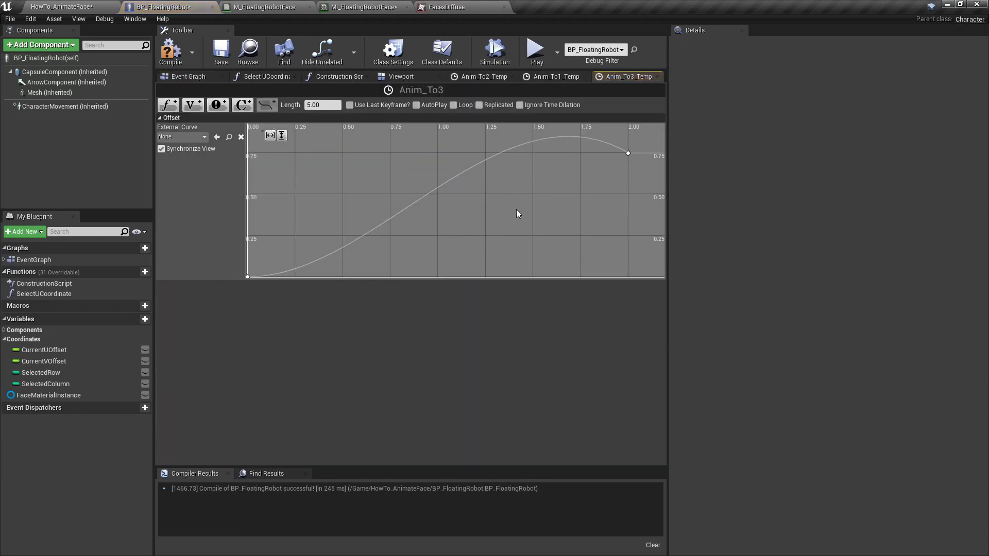
{"action": "left_click", "coordinate": [628, 153]}
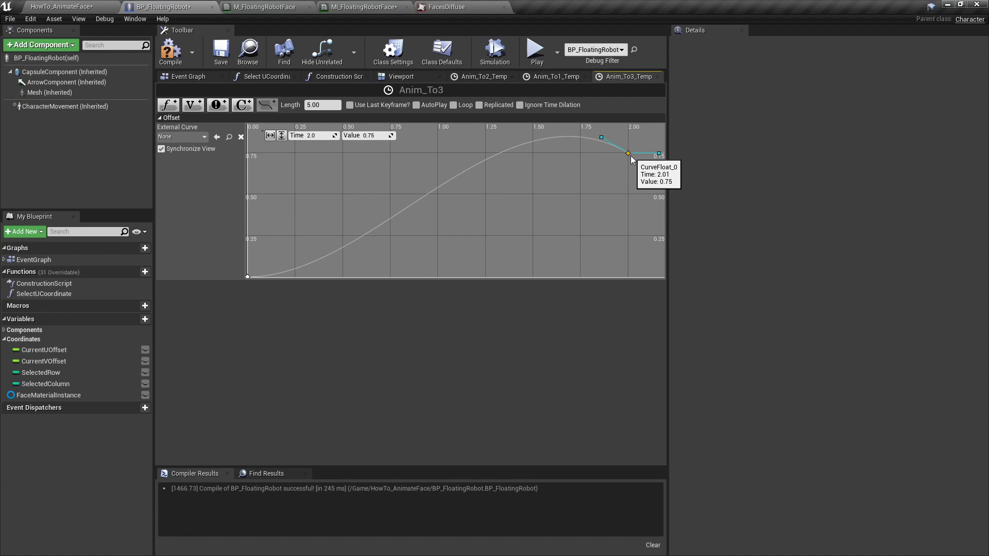
{"action": "right_click_drag", "start_coordinate": [518, 208], "coordinate": [388, 259]}
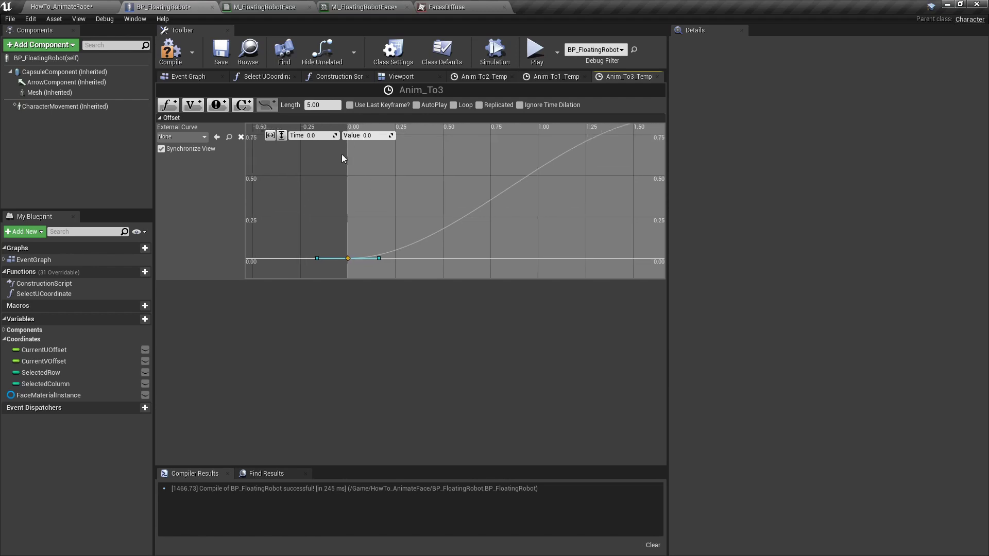
{"action": "left_click", "coordinate": [188, 77]}
Review how the timelines' Update and Offset outputs drive the VOffset Set Scalar Parameter Value nodes
{"action": "right_click_drag", "start_coordinate": [515, 262], "coordinate": [620, 488]}
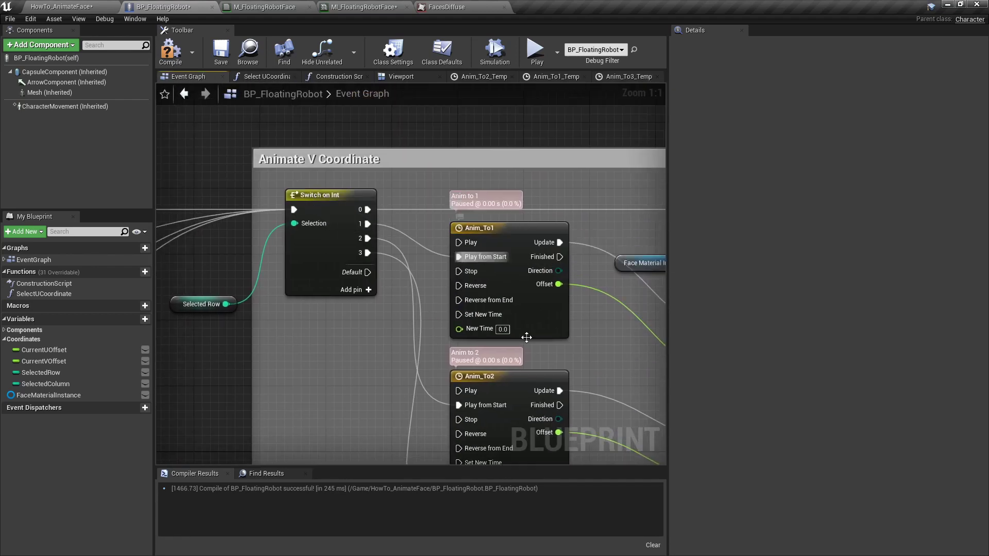
{"action": "right_click_drag", "start_coordinate": [491, 235], "coordinate": [386, 194]}
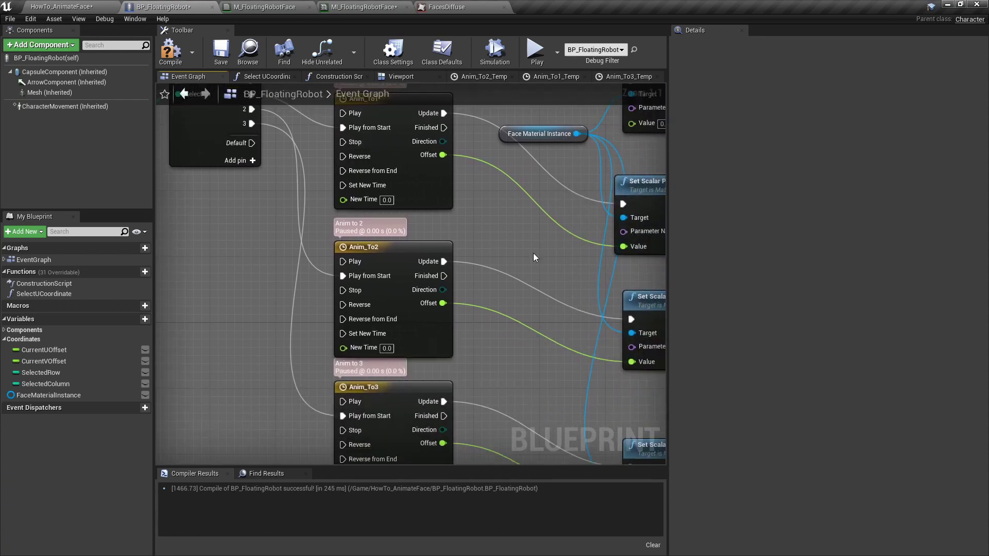
{"action": "right_click_drag", "start_coordinate": [501, 220], "coordinate": [453, 284]}
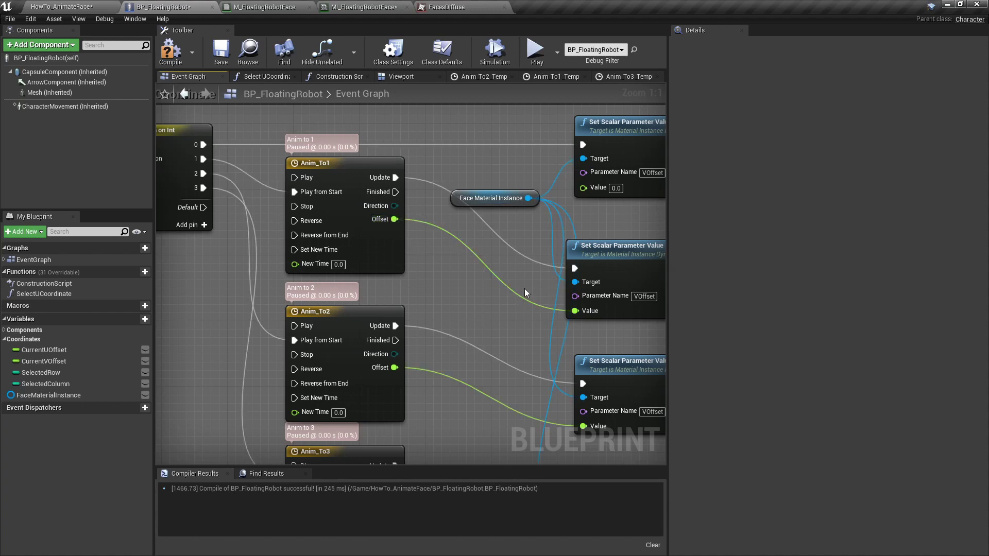
{"action": "right_click_drag", "start_coordinate": [584, 276], "coordinate": [516, 272]}
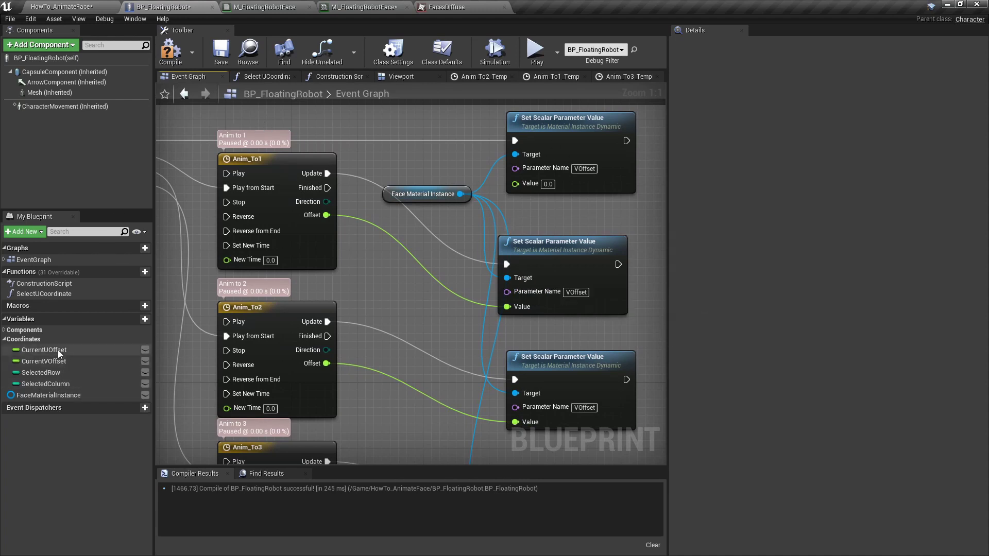
Compare the SelectedColumn variable's default value with the columns of faces in the FacesDiffuse texture
{"action": "left_click", "coordinate": [61, 373]}
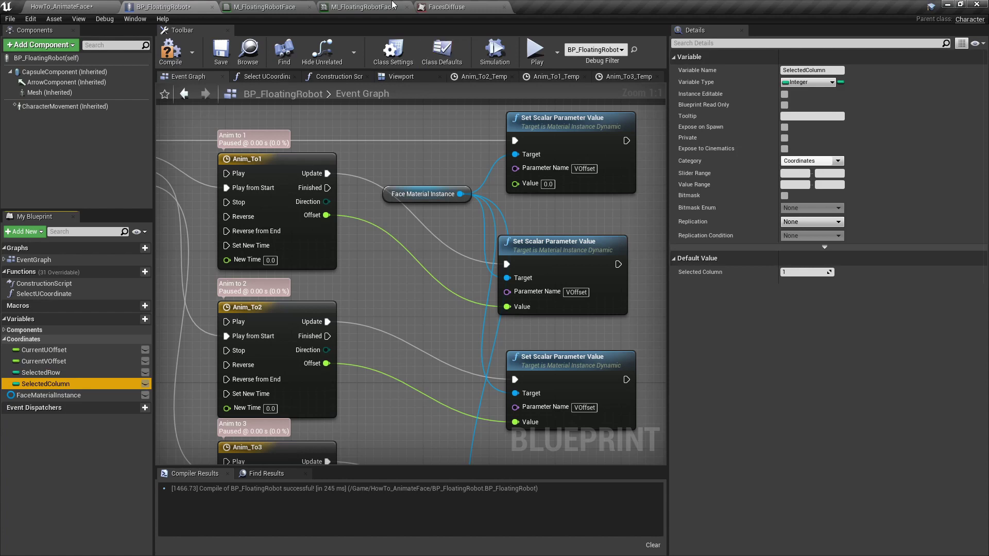
{"action": "left_click", "coordinate": [366, 7]}
{"action": "left_click", "coordinate": [267, 7]}
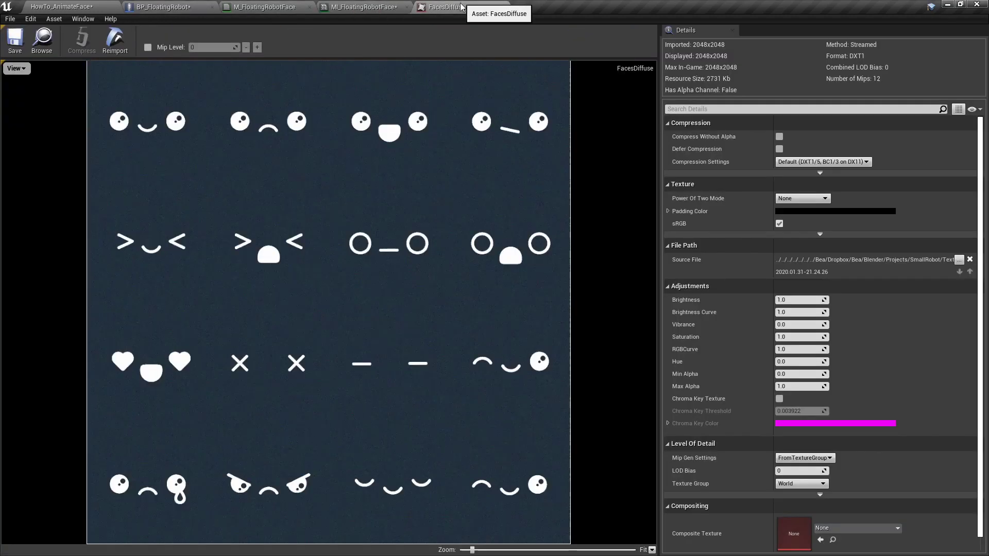
{"action": "left_click", "coordinate": [446, 7]}
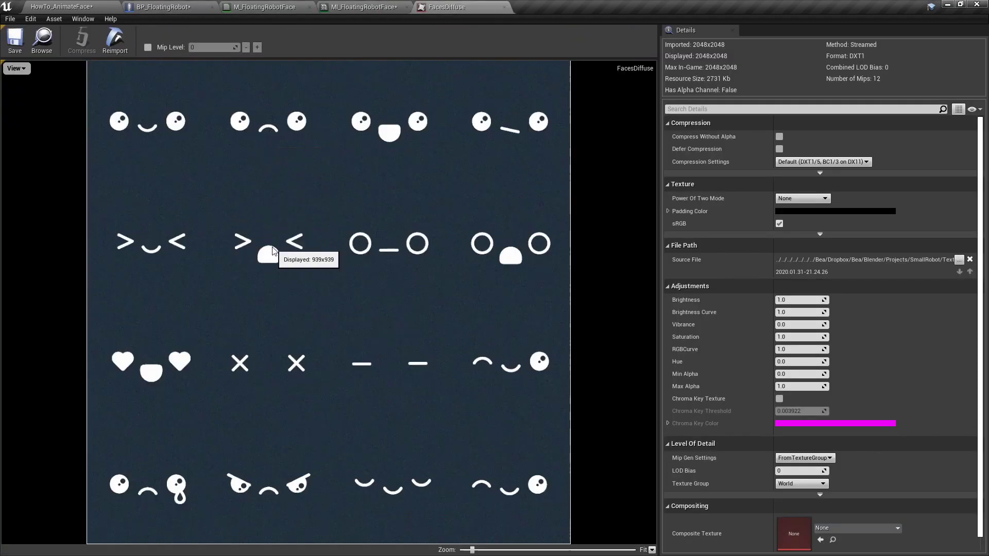
{"action": "left_click", "coordinate": [162, 7]}
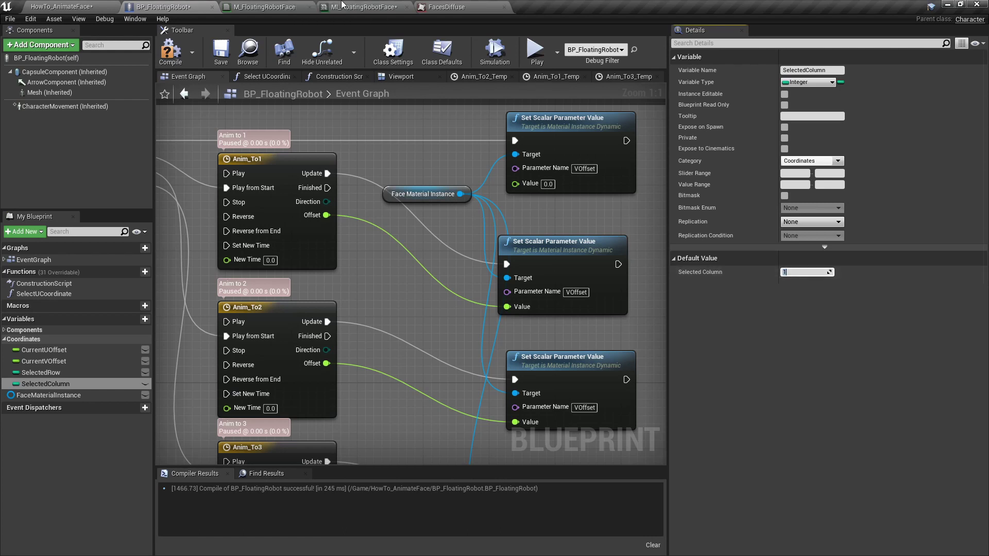
{"action": "left_click", "coordinate": [446, 7]}
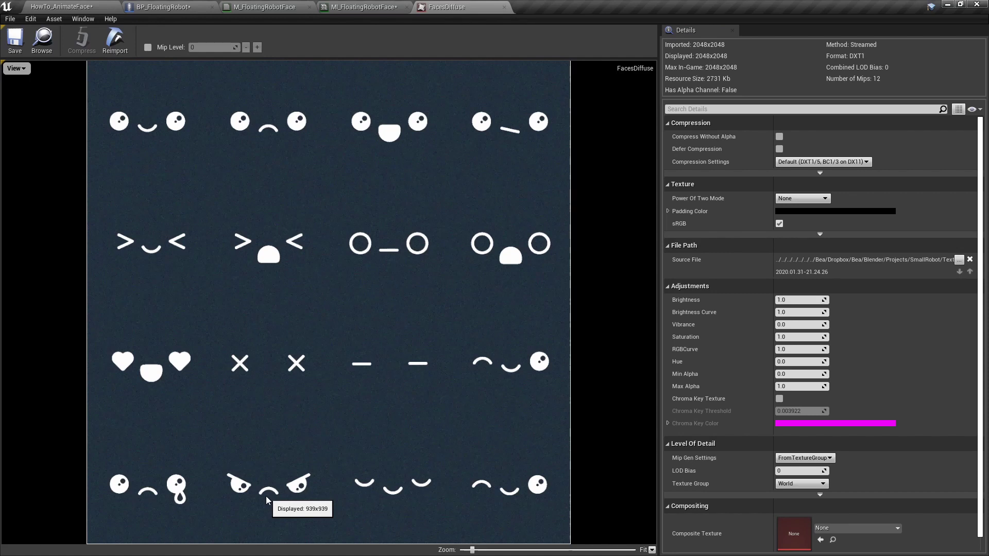
Set the default value of SelectedRow in BP_FloatingRobot to 3, and compile and save the blueprint
{"action": "left_click", "coordinate": [163, 6]}
{"action": "left_click", "coordinate": [54, 374]}
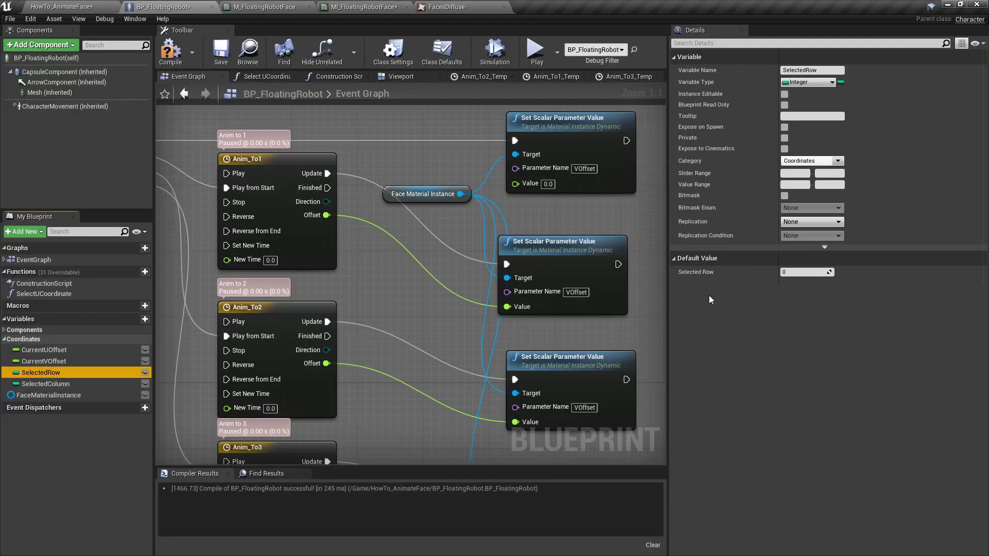
{"action": "left_click", "coordinate": [803, 272]}
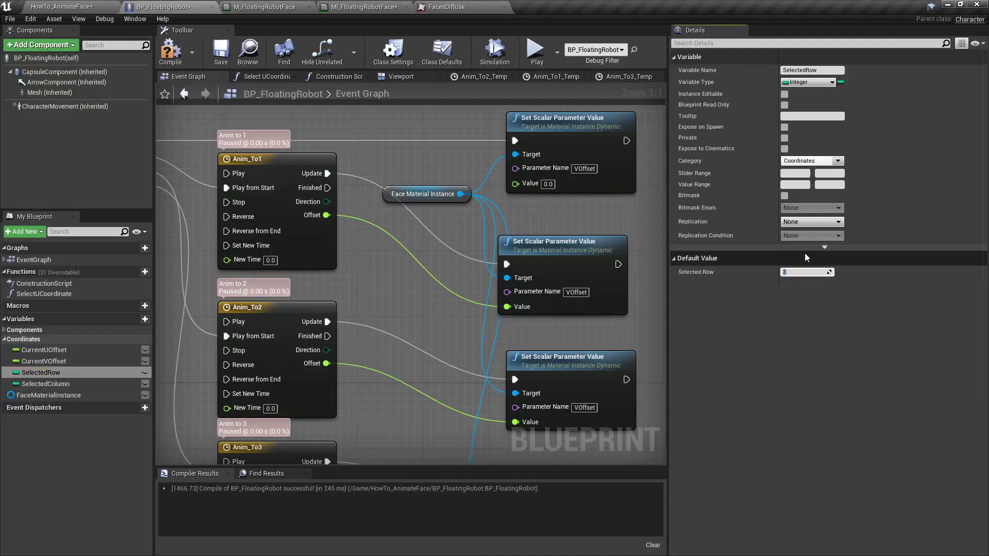
{"action": "left_click", "coordinate": [170, 51]}
{"action": "left_click", "coordinate": [221, 52]}
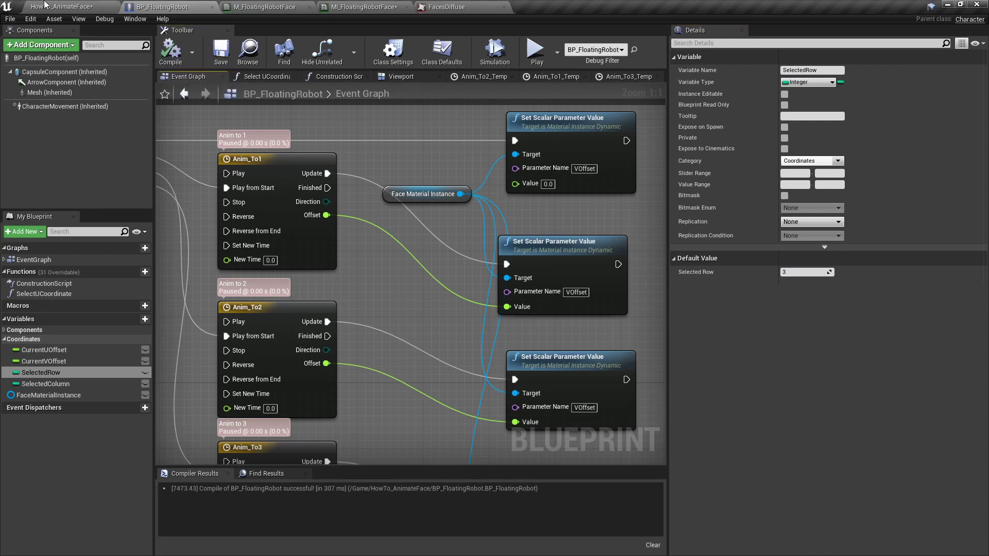
Save the HowTo_AnimateFace level, play it to check the robot's face animation, and stop the play session
{"action": "left_click", "coordinate": [61, 6]}
{"action": "left_click", "coordinate": [186, 40]}
{"action": "left_click", "coordinate": [550, 35]}
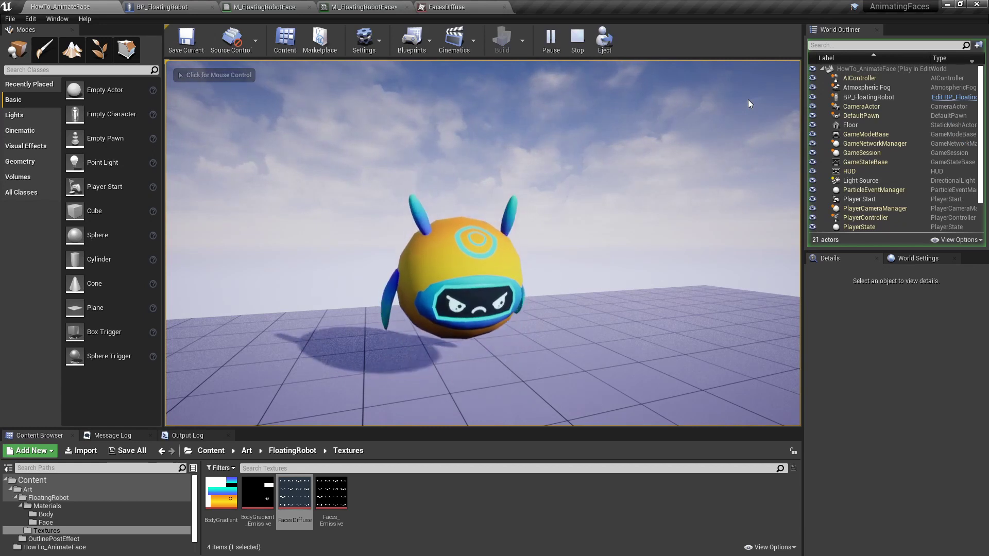
{"action": "left_click", "coordinate": [162, 6]}
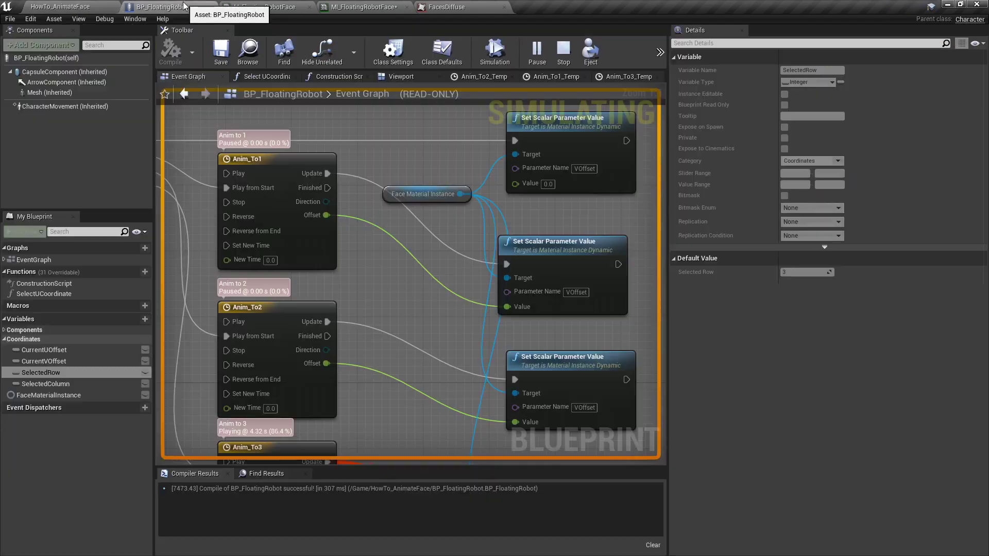
{"action": "left_click", "coordinate": [563, 53]}
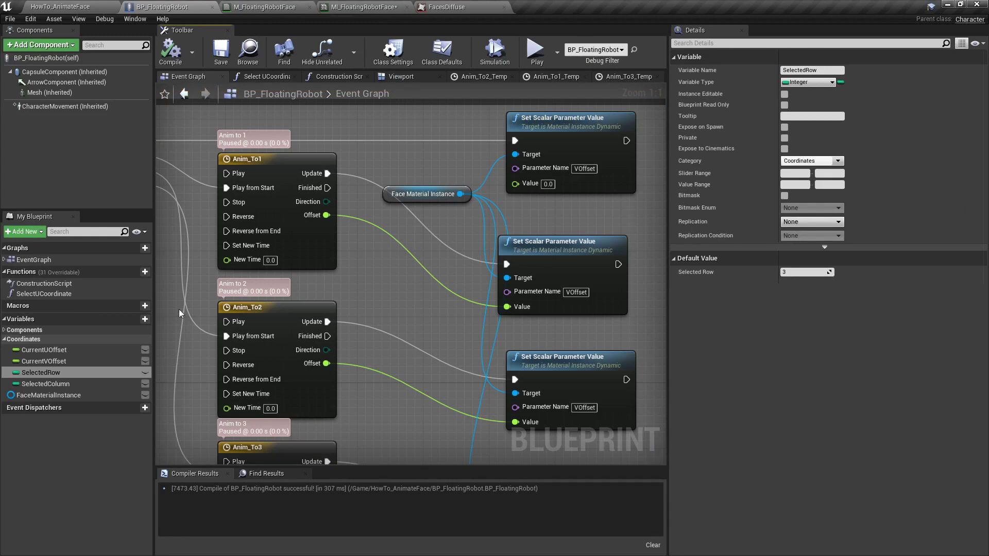
Change the default value of the SelectedColumn variable so it points to the last column of faces in the texture
{"action": "left_click", "coordinate": [54, 374]}
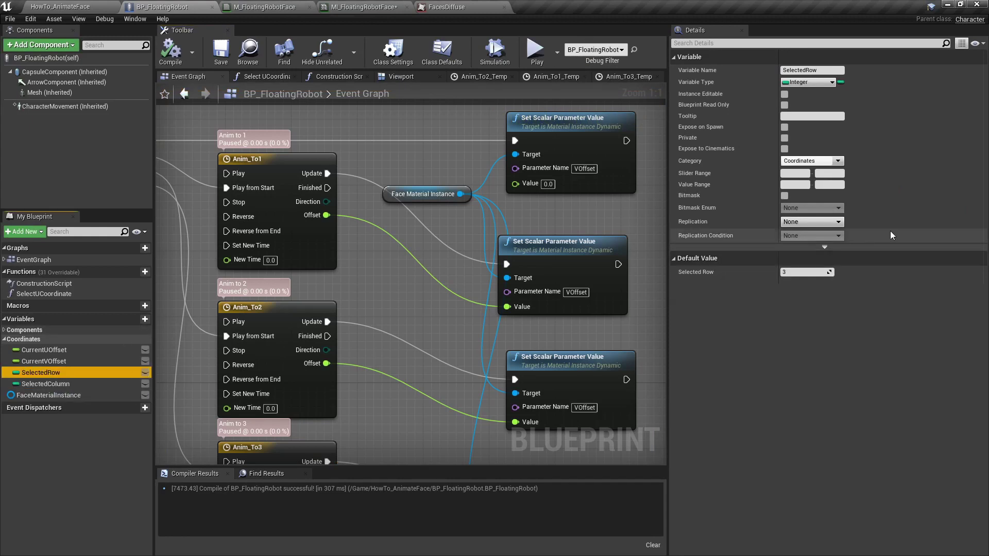
{"action": "left_click", "coordinate": [811, 276]}
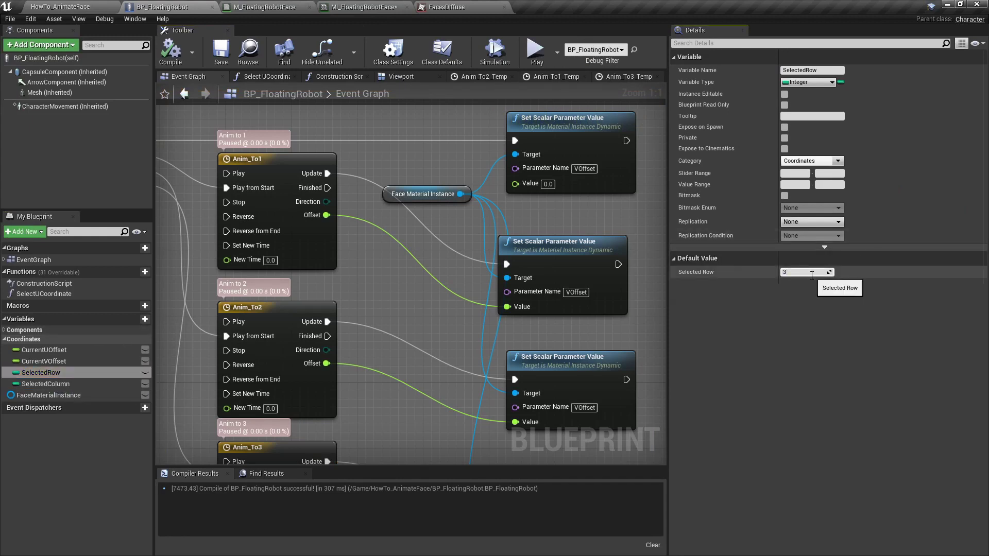
{"action": "left_click", "coordinate": [52, 384]}
{"action": "left_click", "coordinate": [802, 274]}
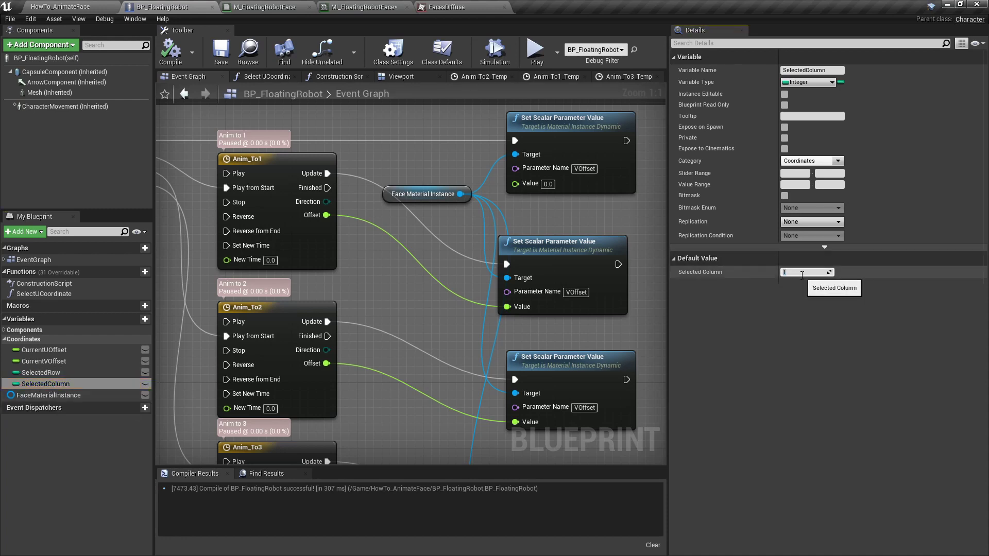
Set the default value of SelectedRow to 0, and compile and save the BP_FloatingRobot blueprint
{"action": "left_click", "coordinate": [46, 373]}
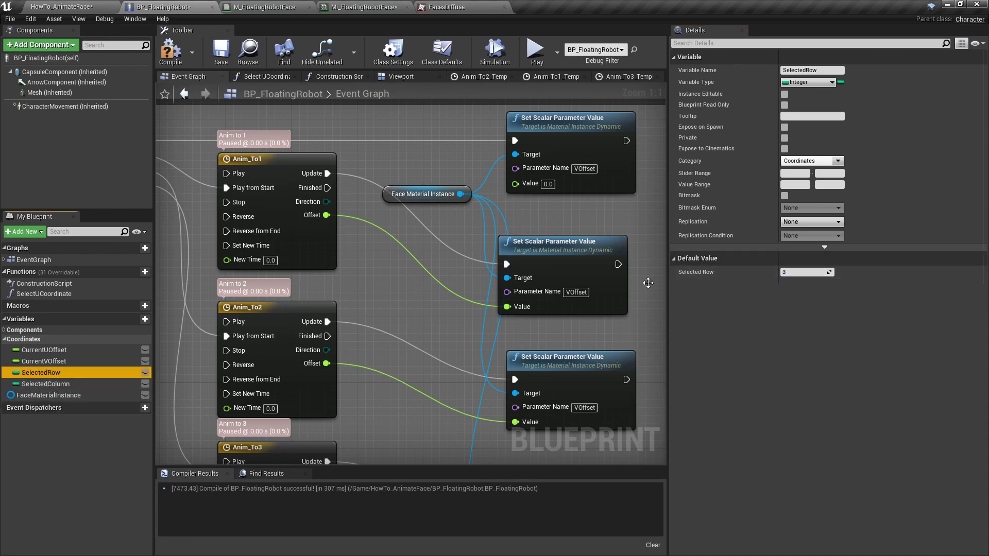
{"action": "left_click", "coordinate": [810, 272]}
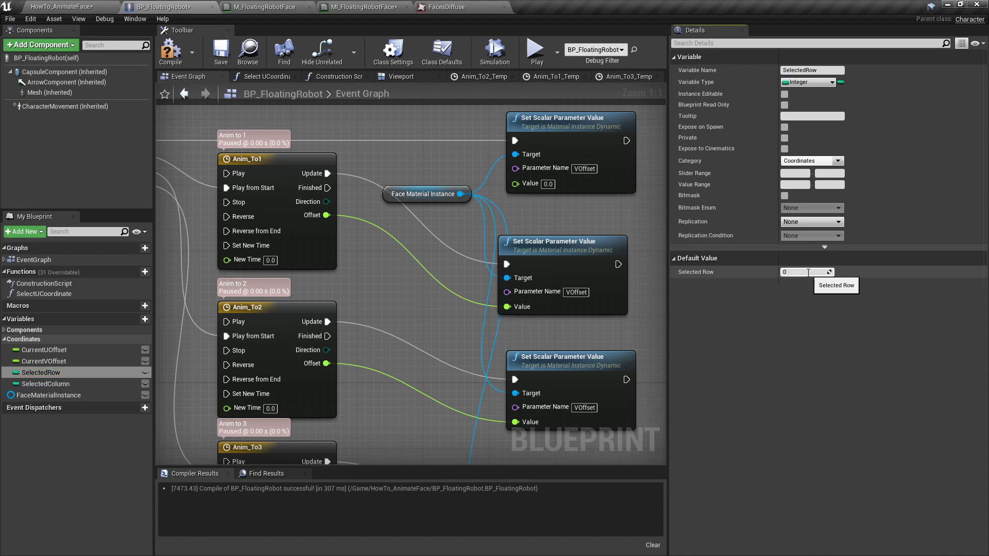
{"action": "key", "text": "Return"}
{"action": "left_click", "coordinate": [171, 51]}
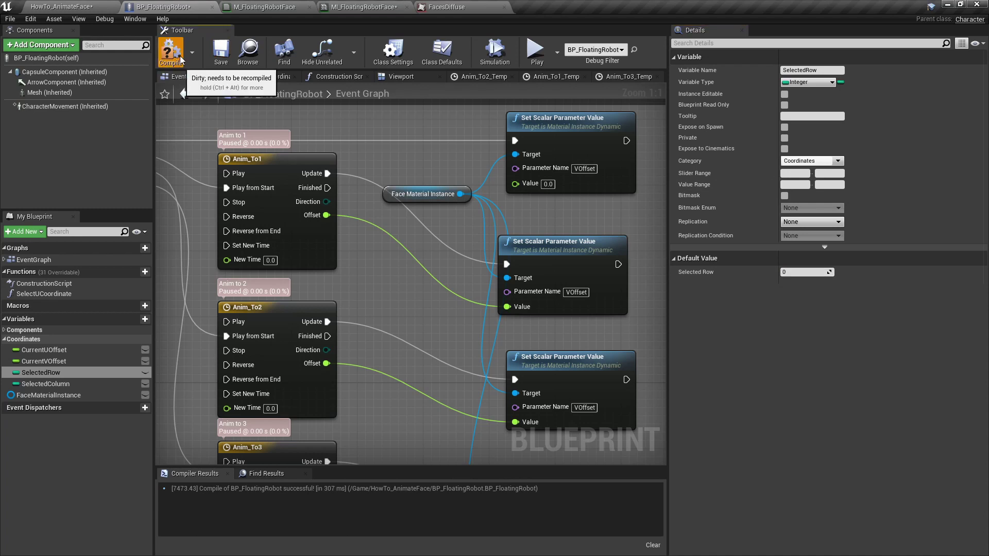
{"action": "left_click", "coordinate": [222, 50]}
Play the HowTo_AnimateFace level, compare the robot's face with the top row of the FacesDiffuse texture, and stop the play session
{"action": "left_click", "coordinate": [61, 7]}
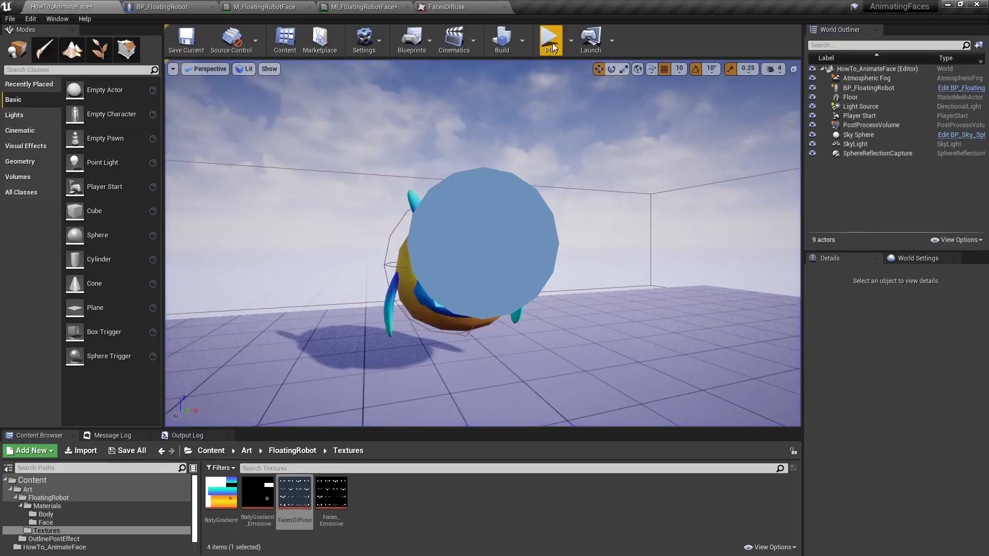
{"action": "key", "text": "alt+p"}
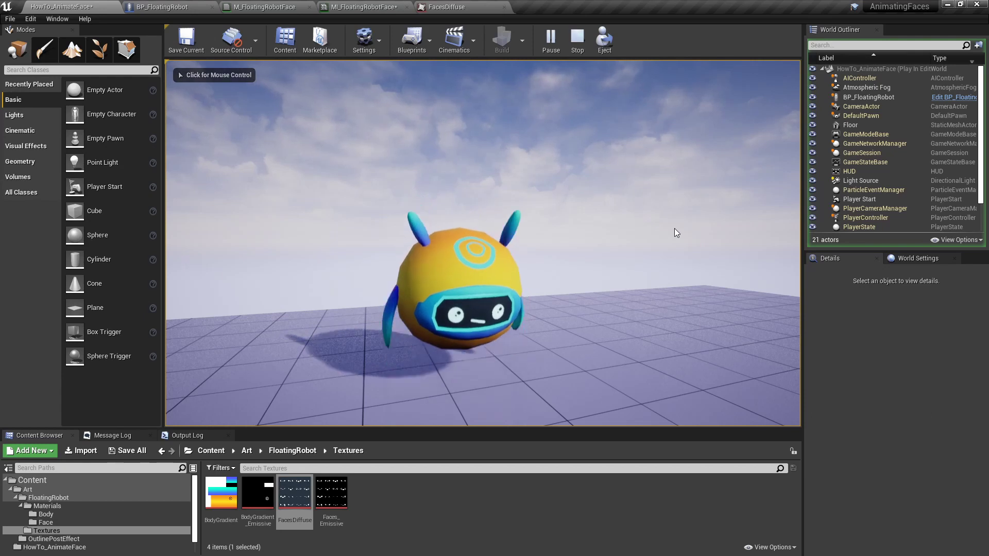
{"action": "left_click", "coordinate": [447, 7]}
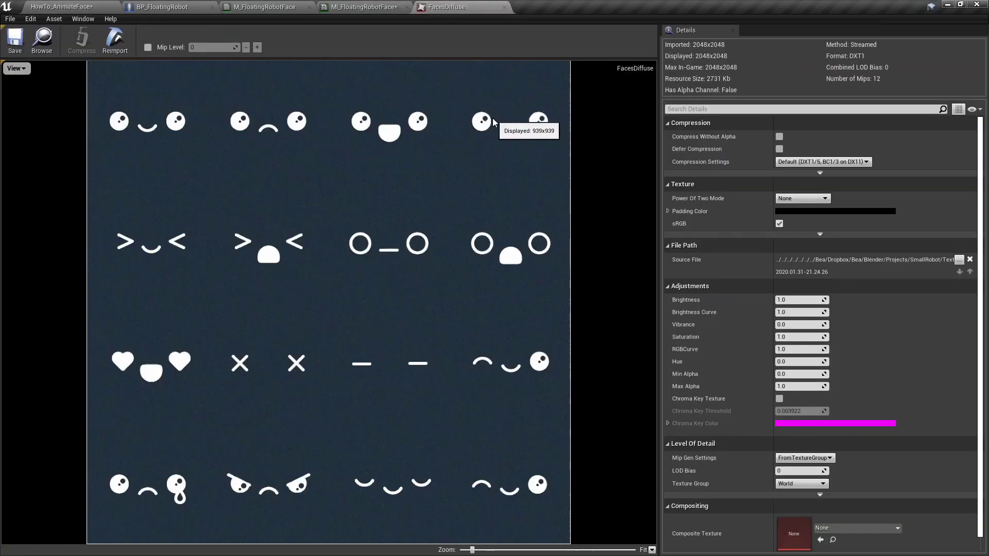
{"action": "left_click", "coordinate": [73, 7]}
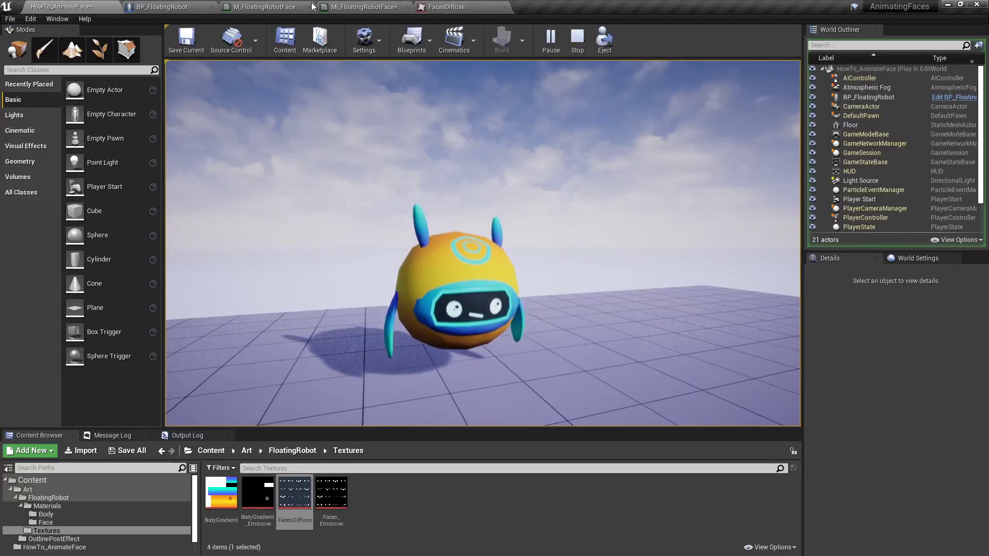
{"action": "left_click", "coordinate": [482, 5]}
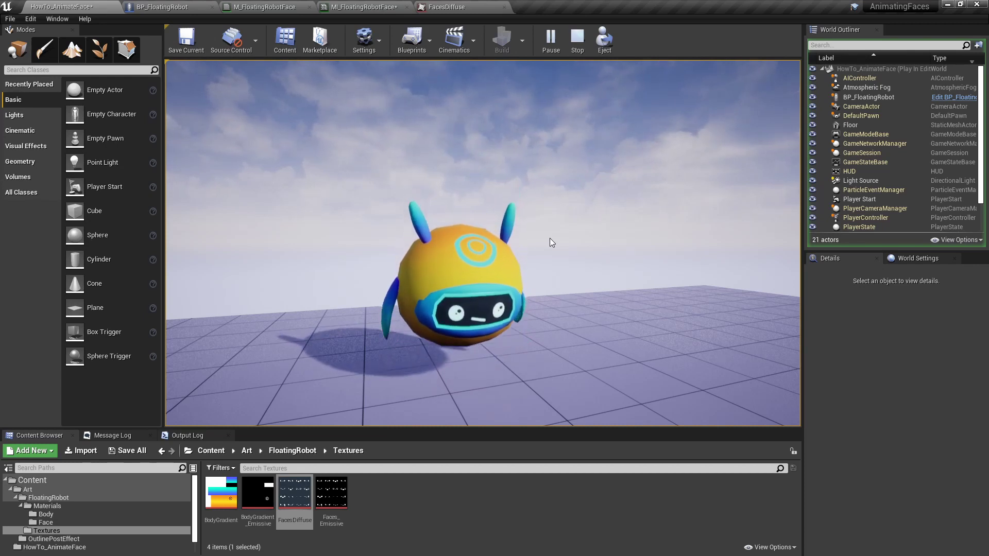
{"action": "left_click", "coordinate": [576, 41]}
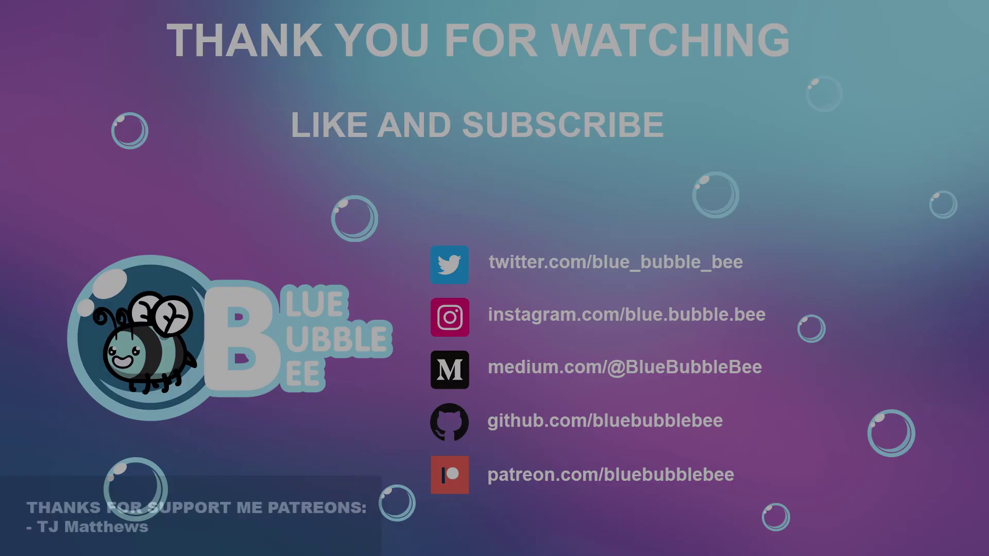